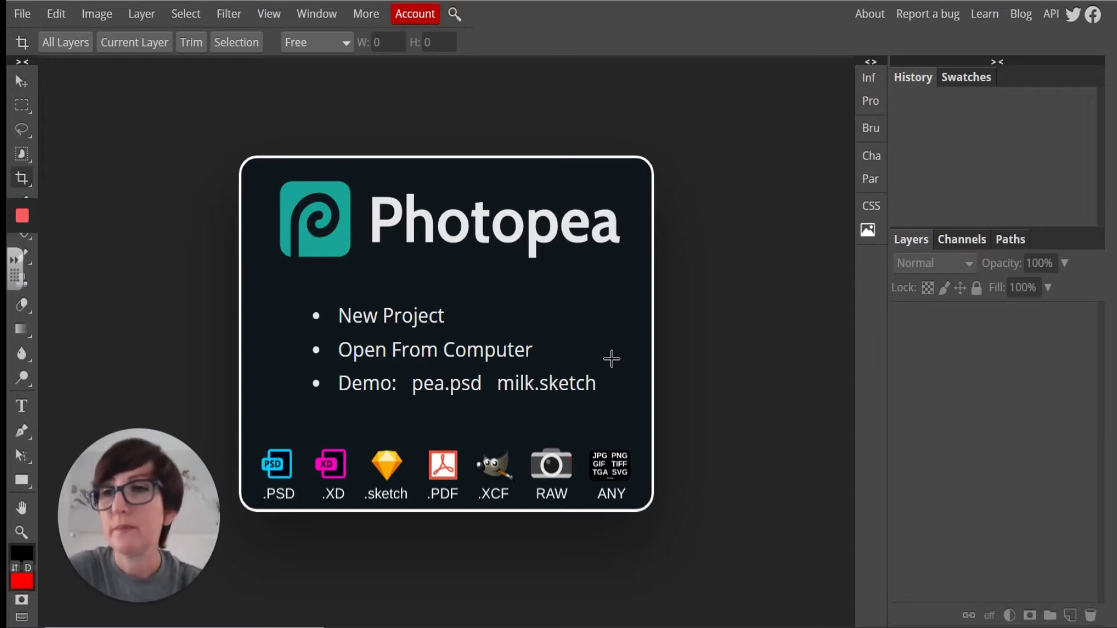
Step: Open the "Party rings white" photo from the Meticulous Photography folder
click(23, 14)
click(48, 68)
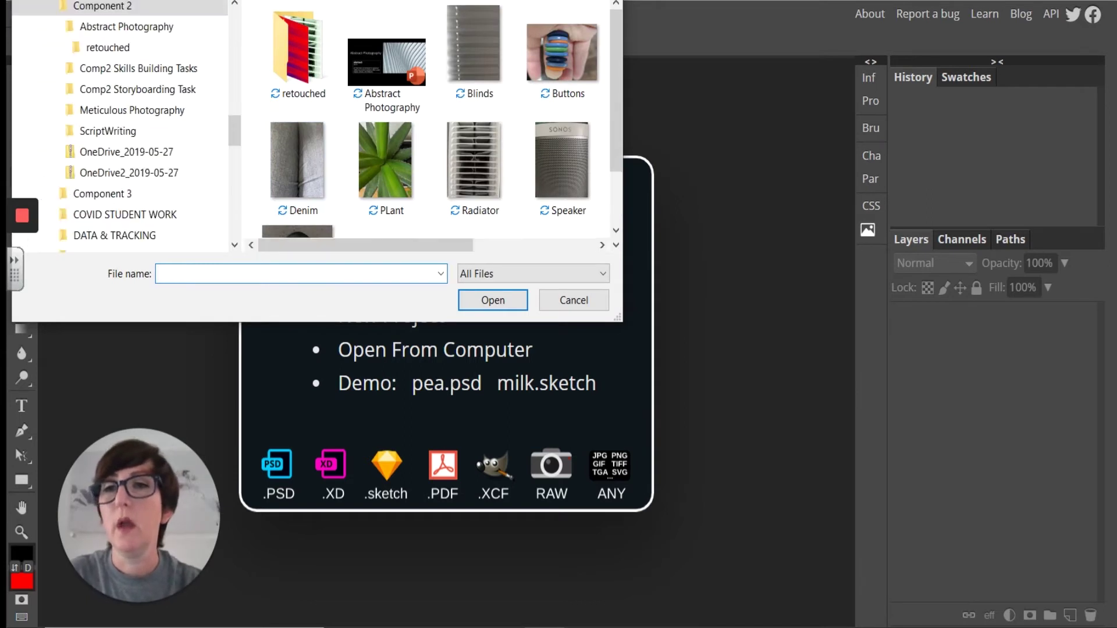
double_click(342, 91)
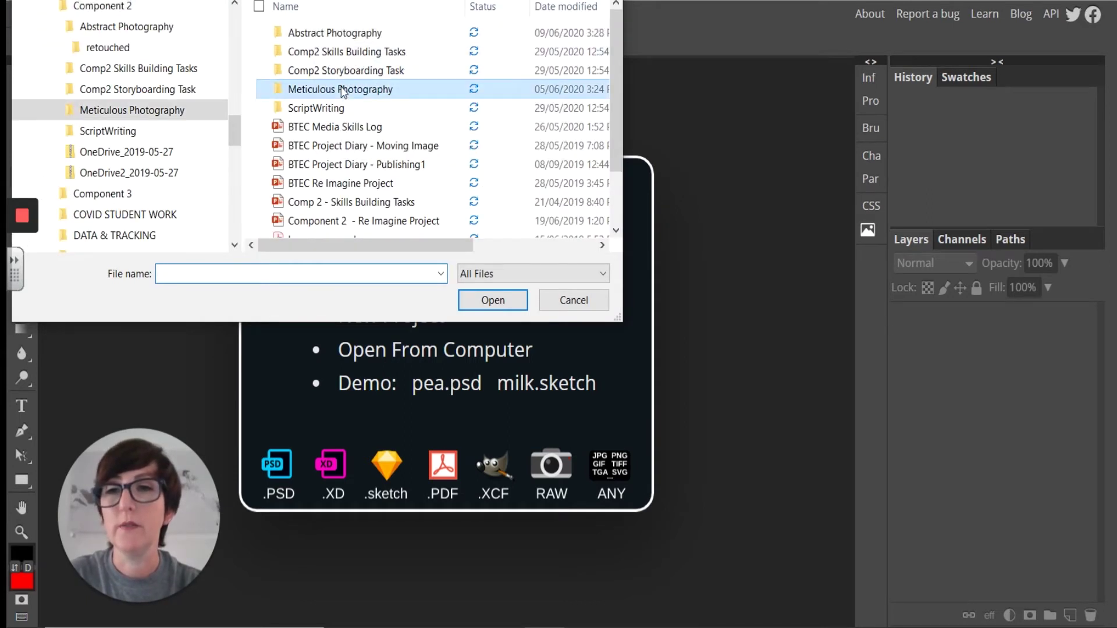
click(292, 198)
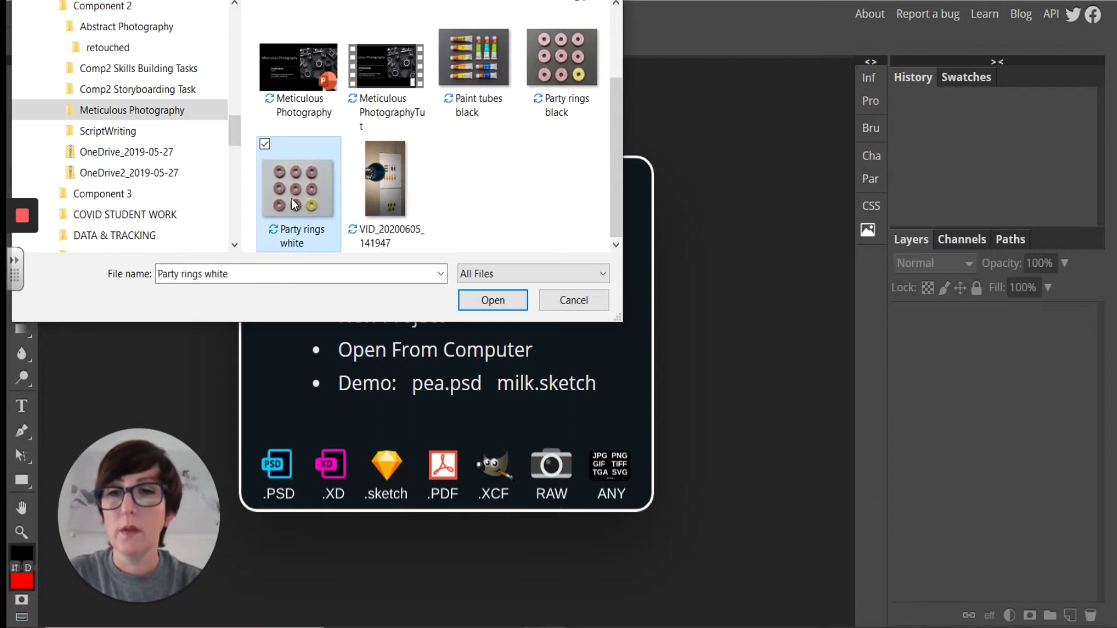
click(484, 306)
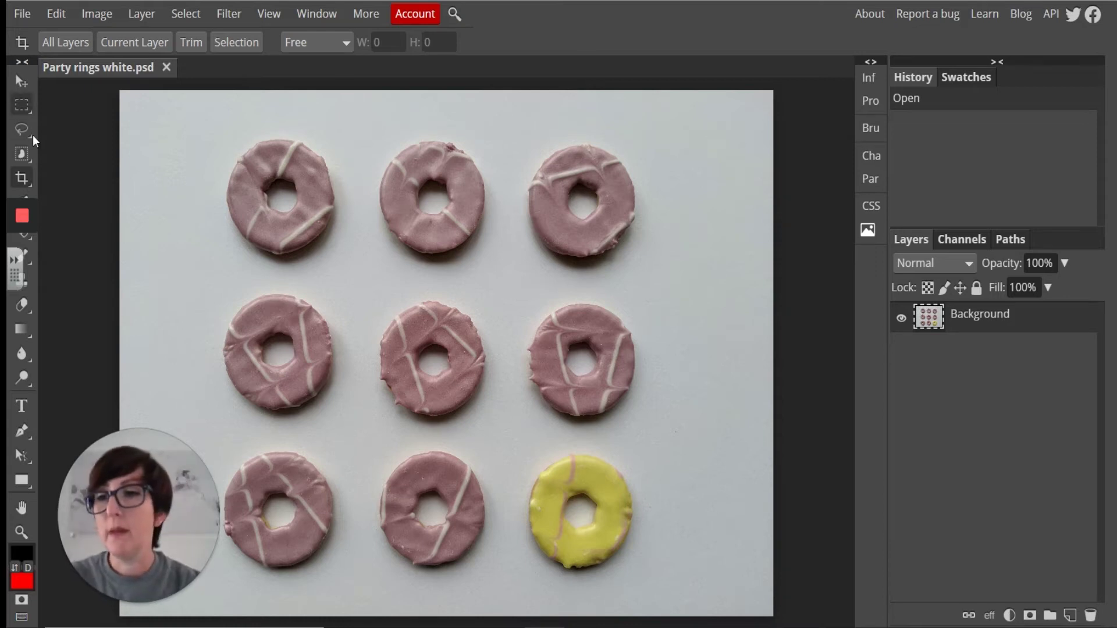
Step: Crop the photo to about 3000 by 2730 px, with an even white margin around the nine party rings
click(22, 177)
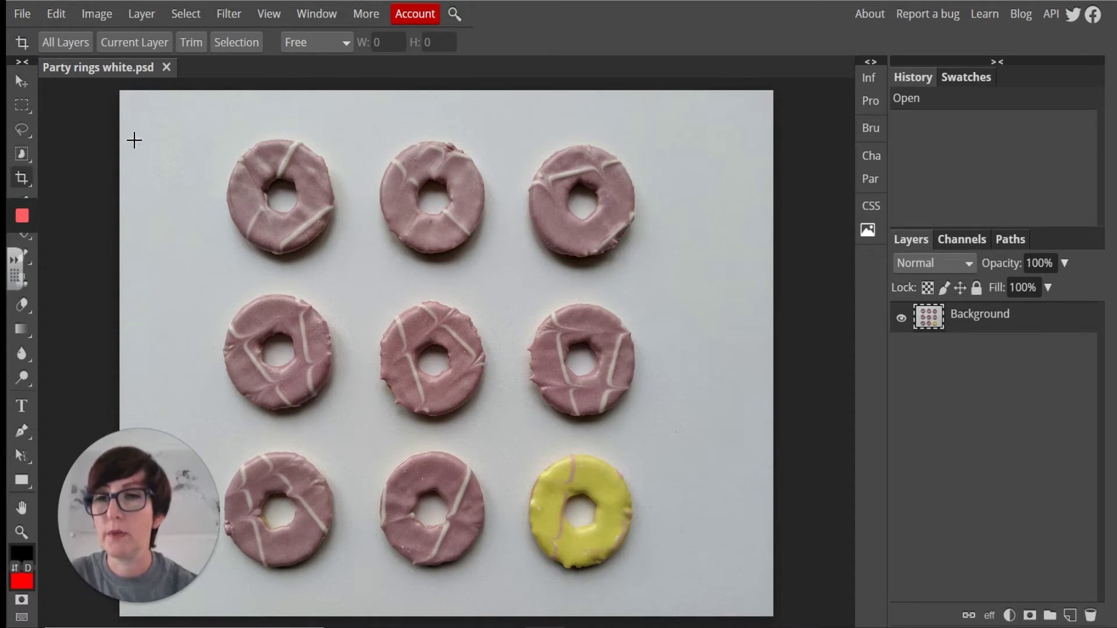
drag(191, 121, 675, 596)
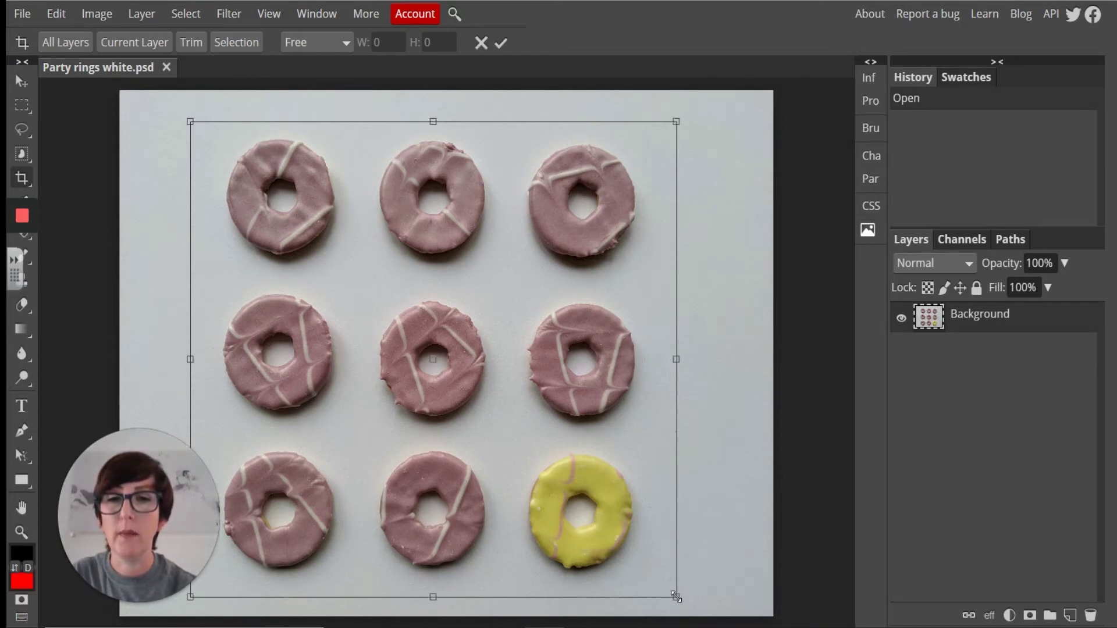
click(502, 42)
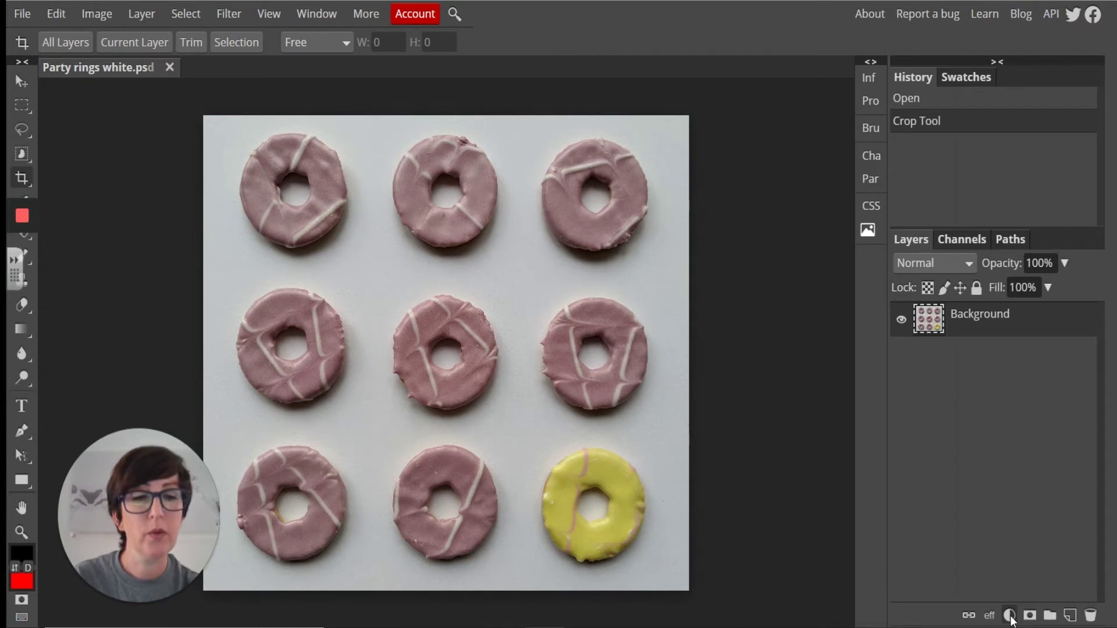
Step: Add a Brightness/Contrast adjustment layer above the party rings photo with brightness 65 and contrast 62
click(1009, 615)
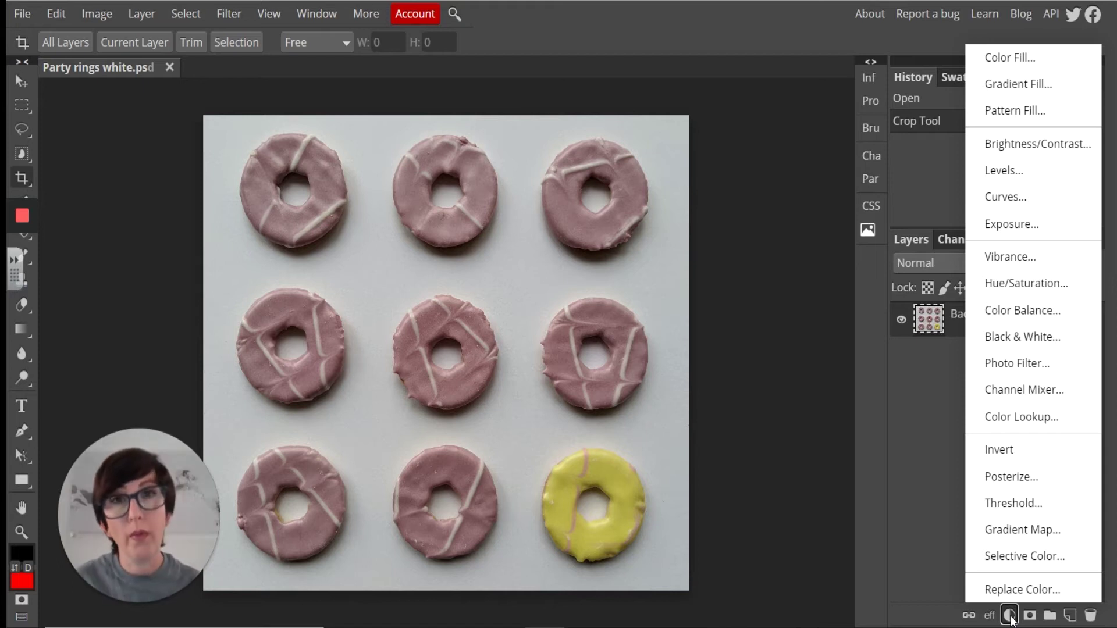
click(1039, 145)
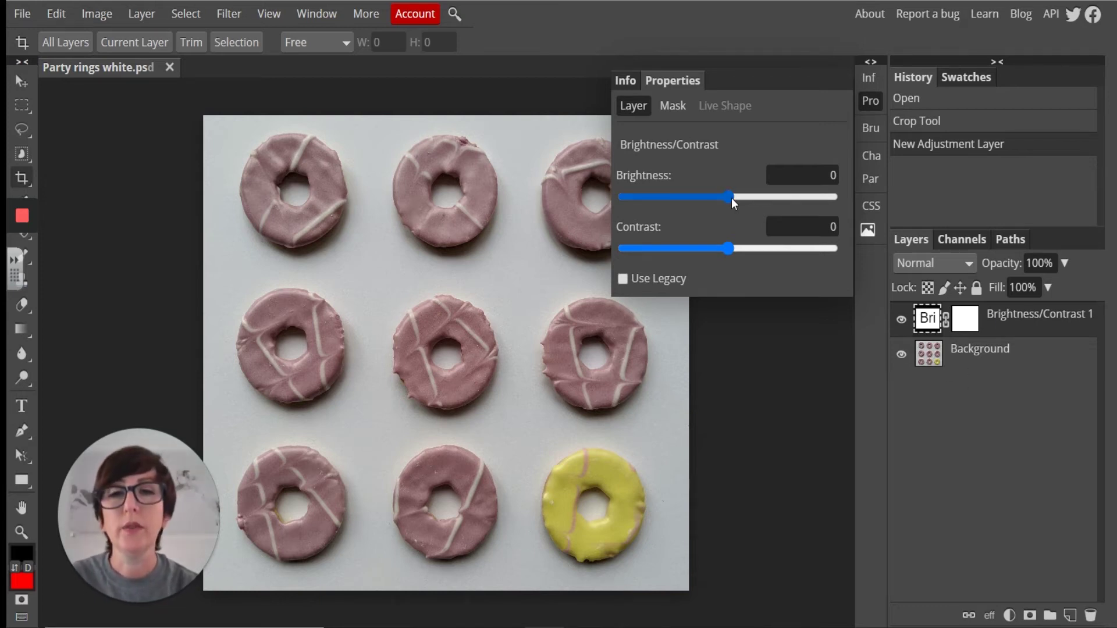
drag(732, 198, 846, 204)
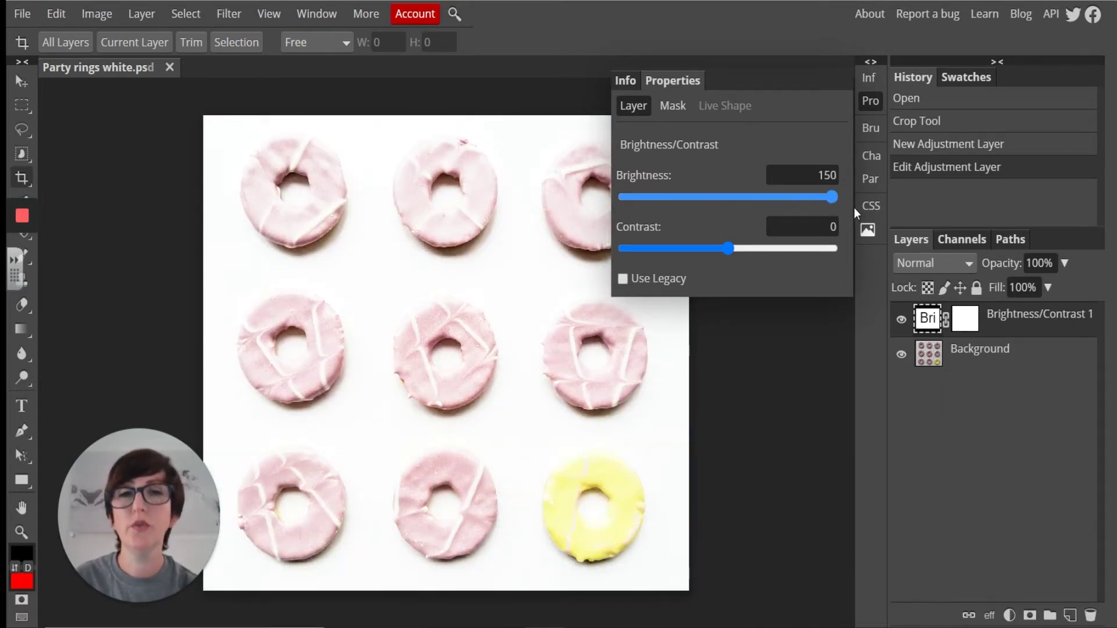
drag(825, 200, 764, 215)
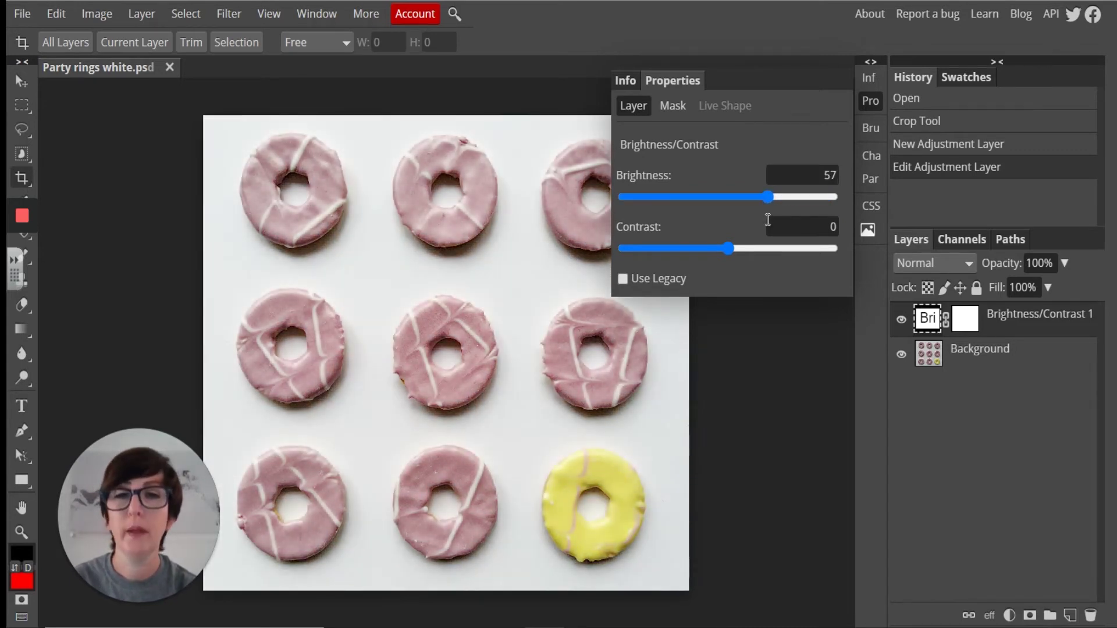
drag(727, 250, 794, 249)
drag(772, 195, 772, 194)
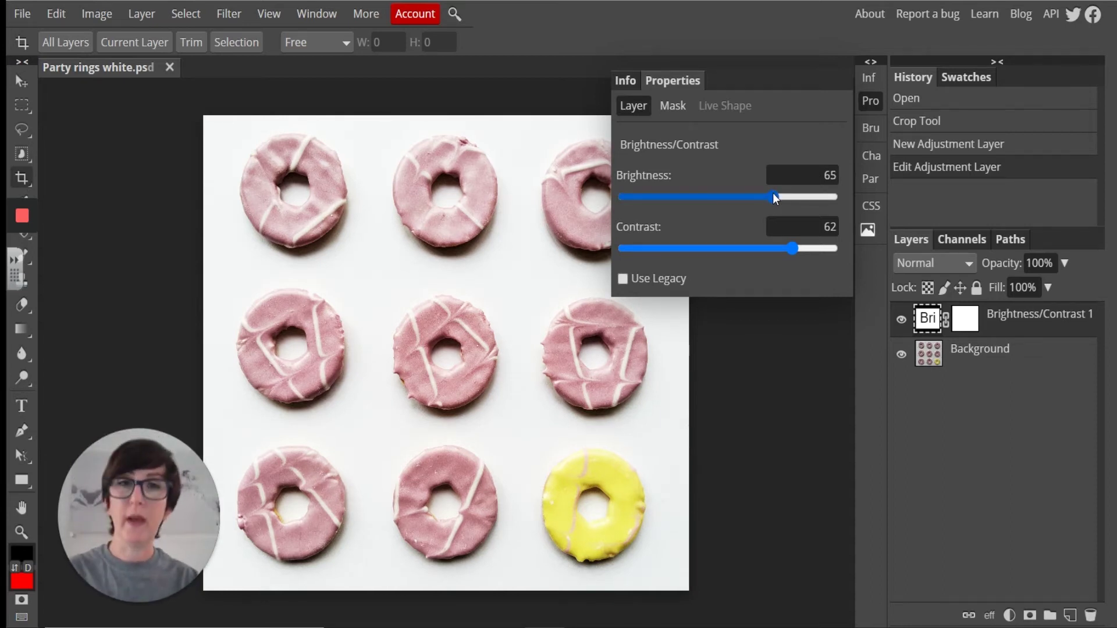
click(871, 101)
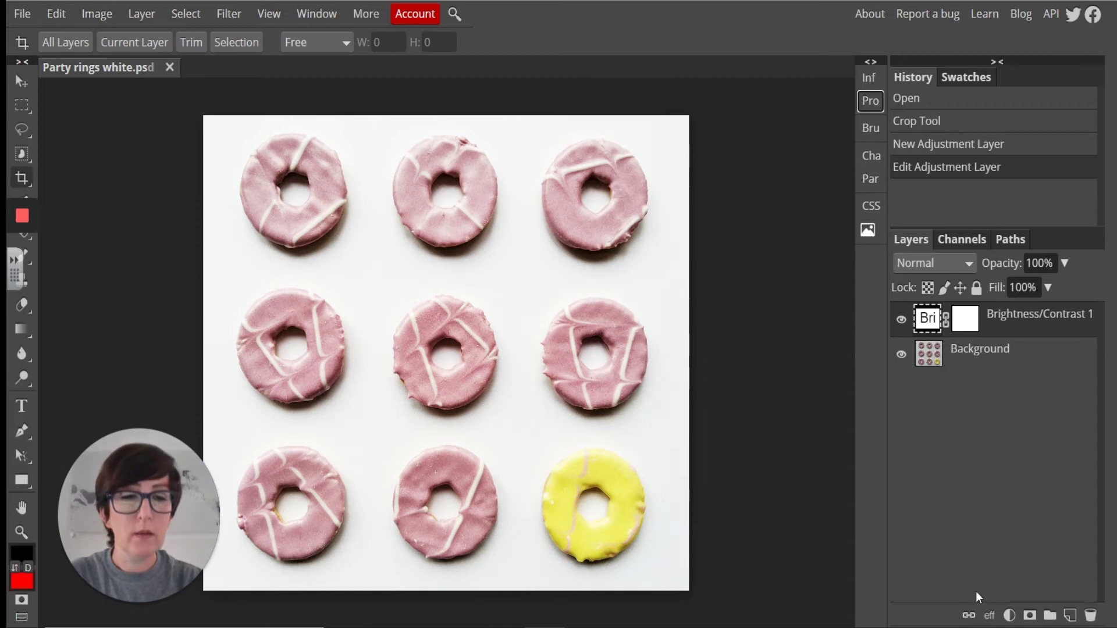
Step: Add a Vibrance adjustment layer on top with vibrance 60 and saturation 19
click(1010, 615)
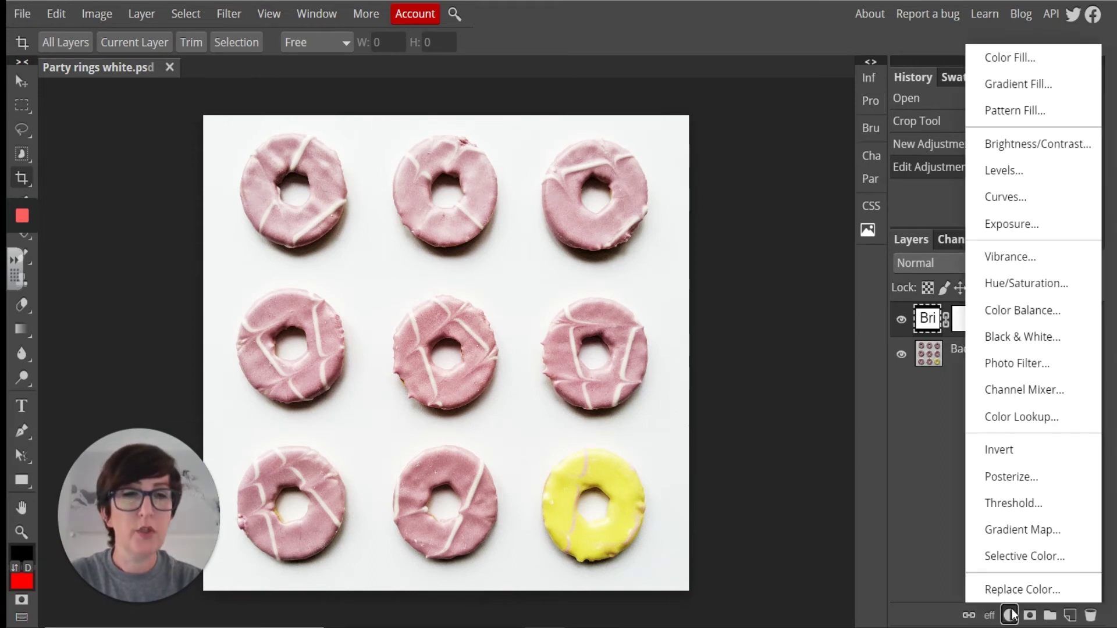
click(1023, 263)
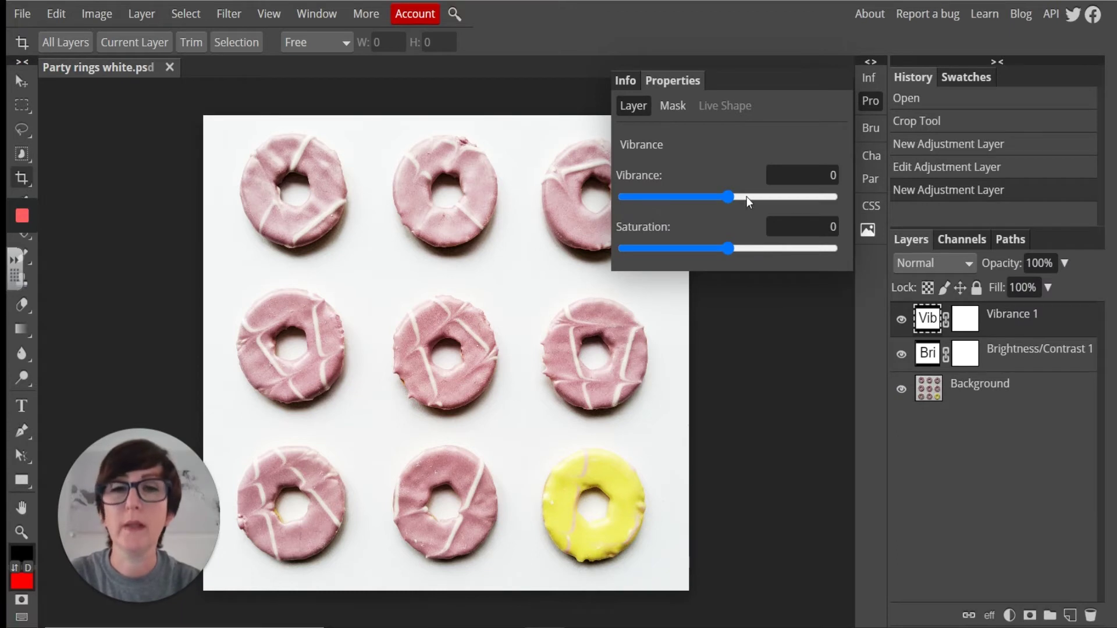
drag(730, 196, 790, 201)
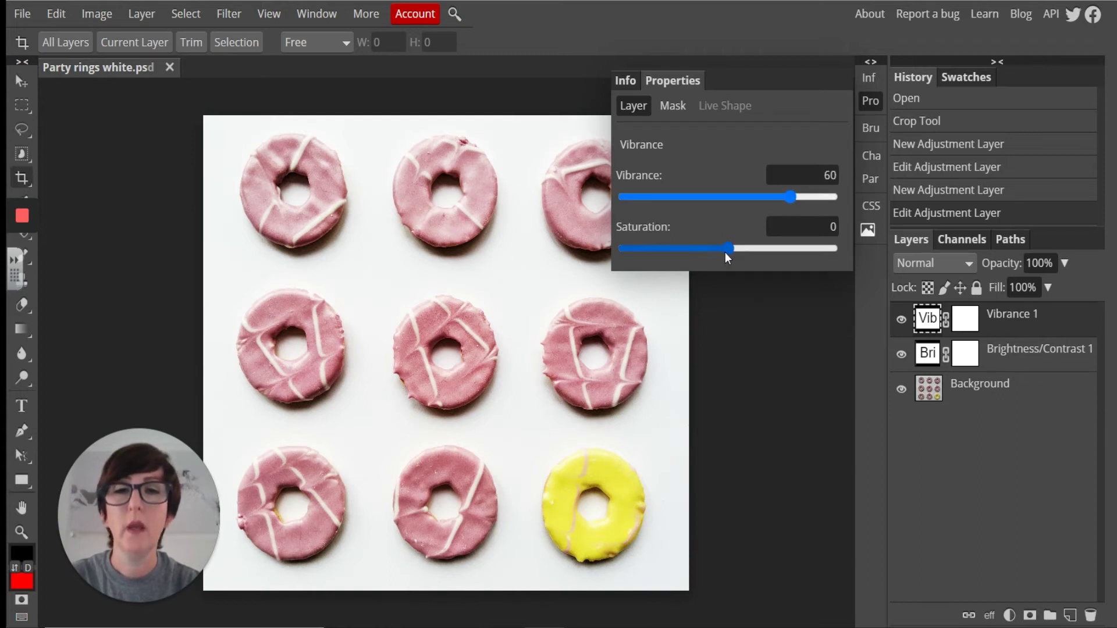
drag(731, 251, 748, 247)
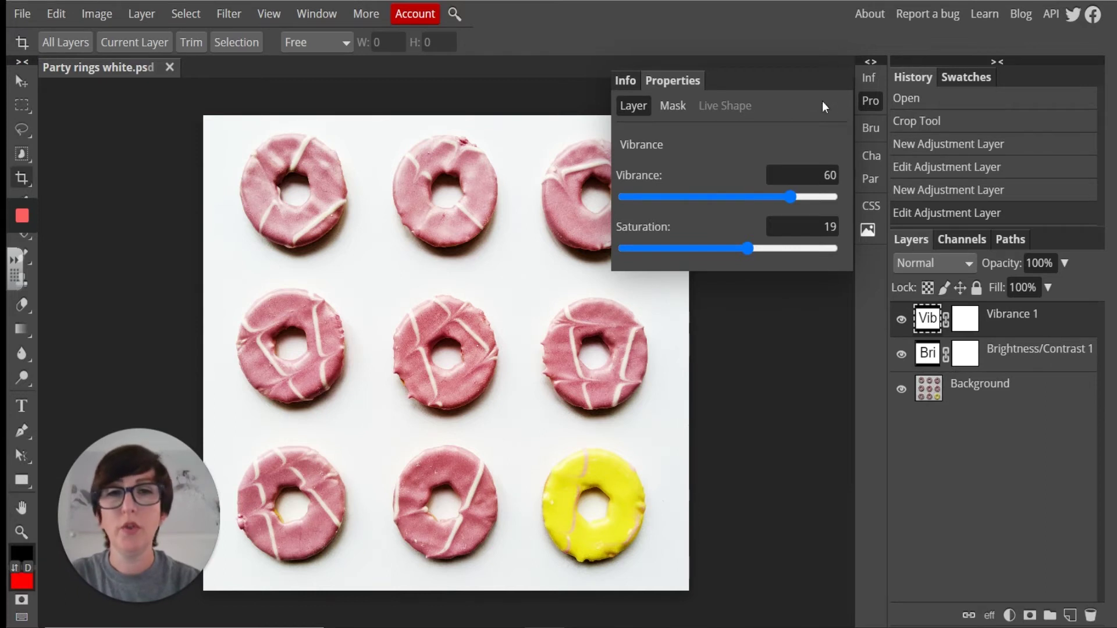
click(871, 102)
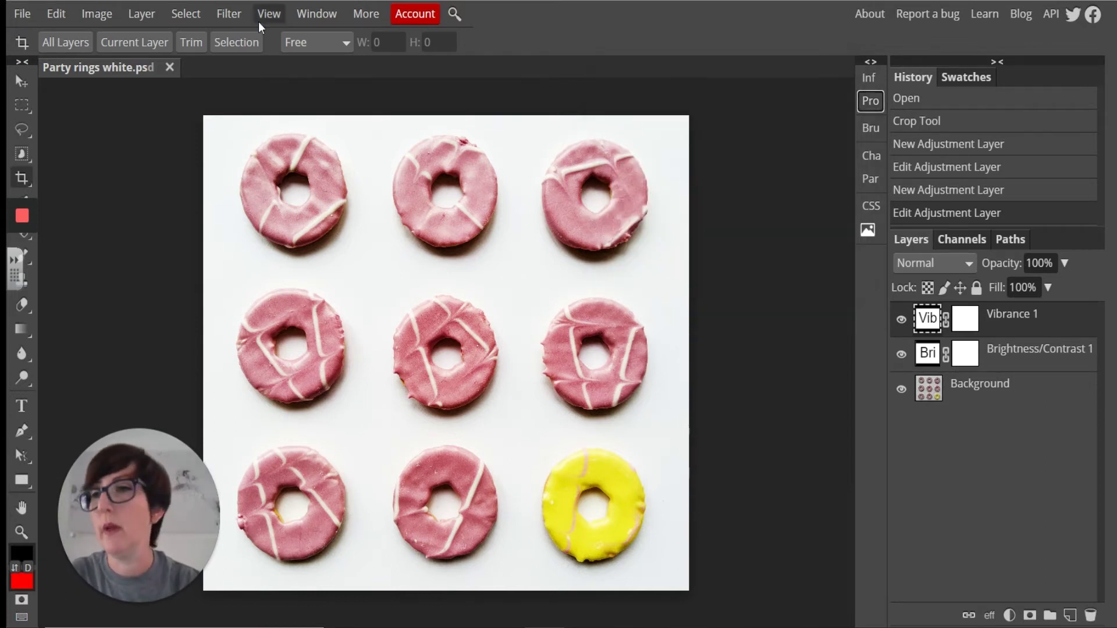
Step: Export the edited party rings image as a JPG and close its document, discarding the unsaved work
click(21, 14)
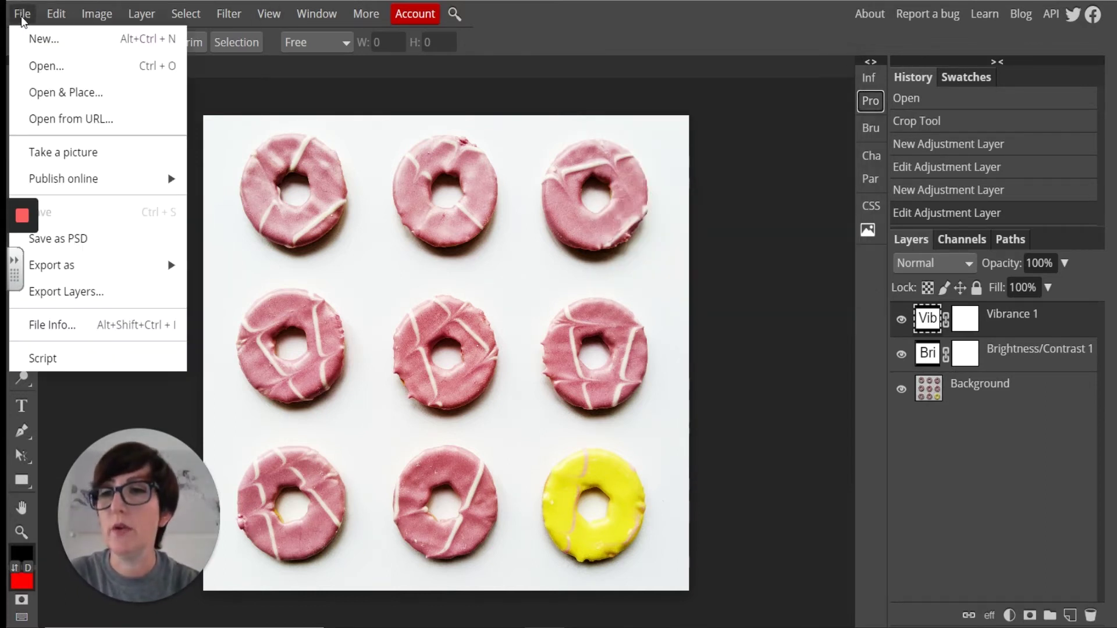
mouse_move(116, 265)
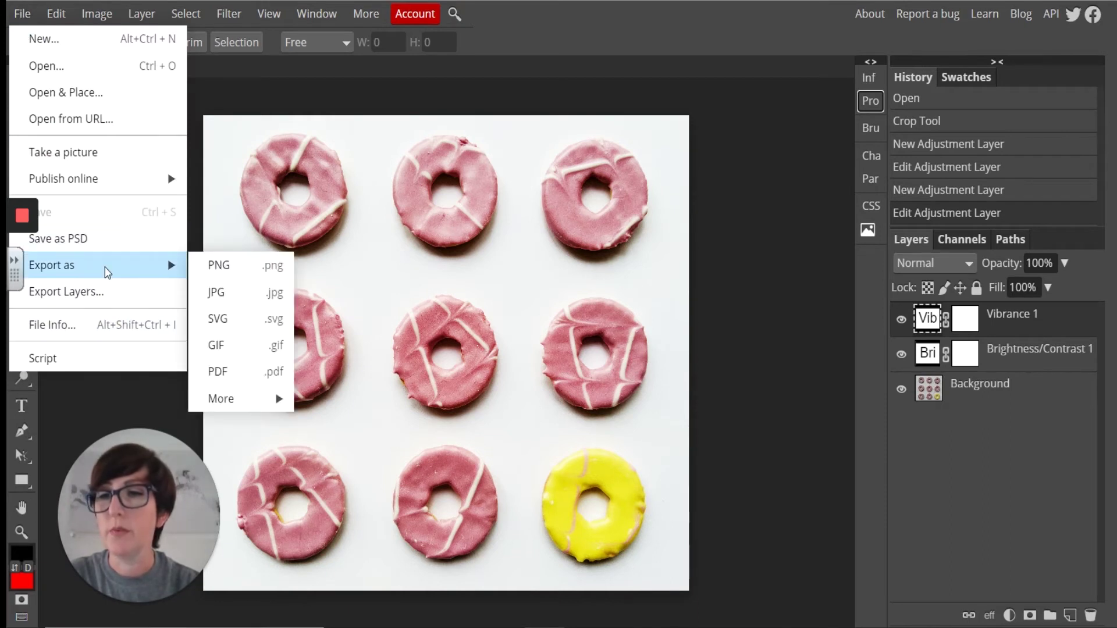
click(219, 286)
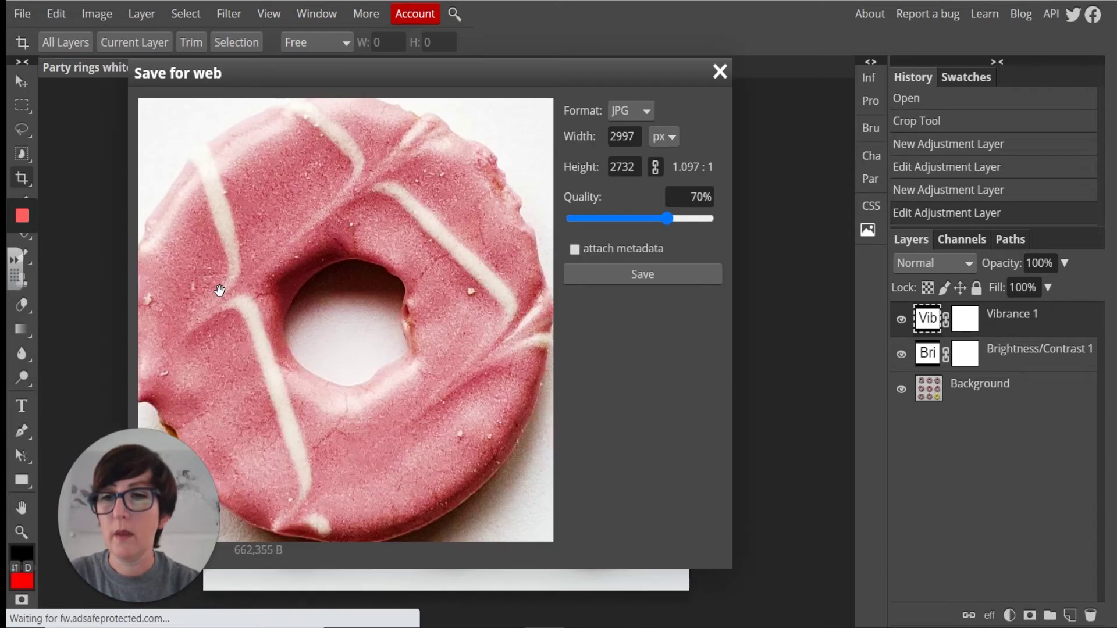
click(652, 273)
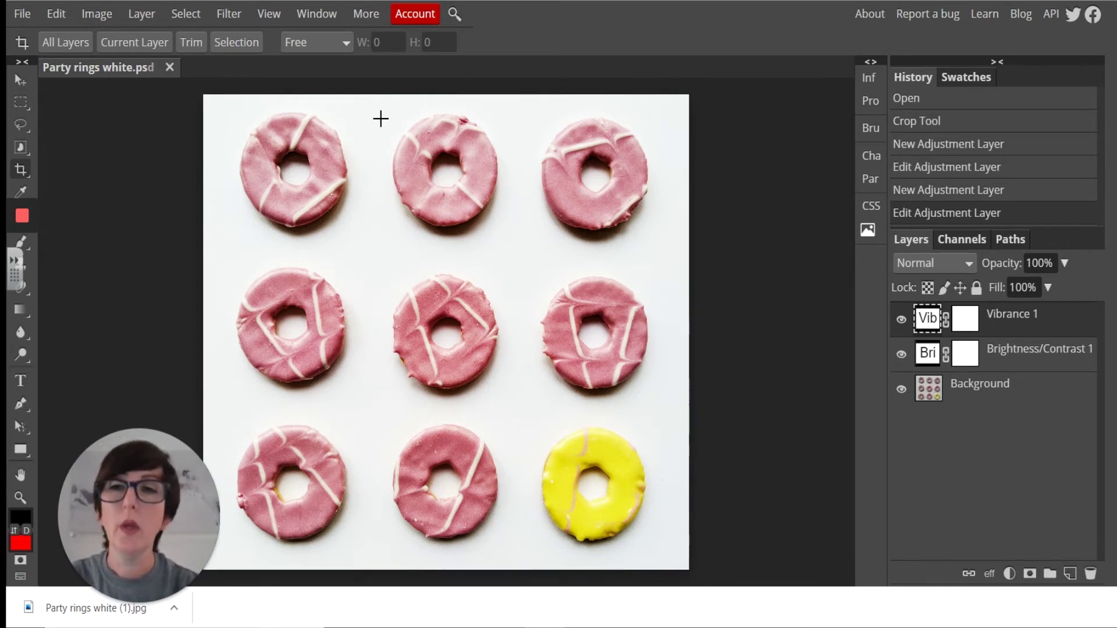
click(169, 67)
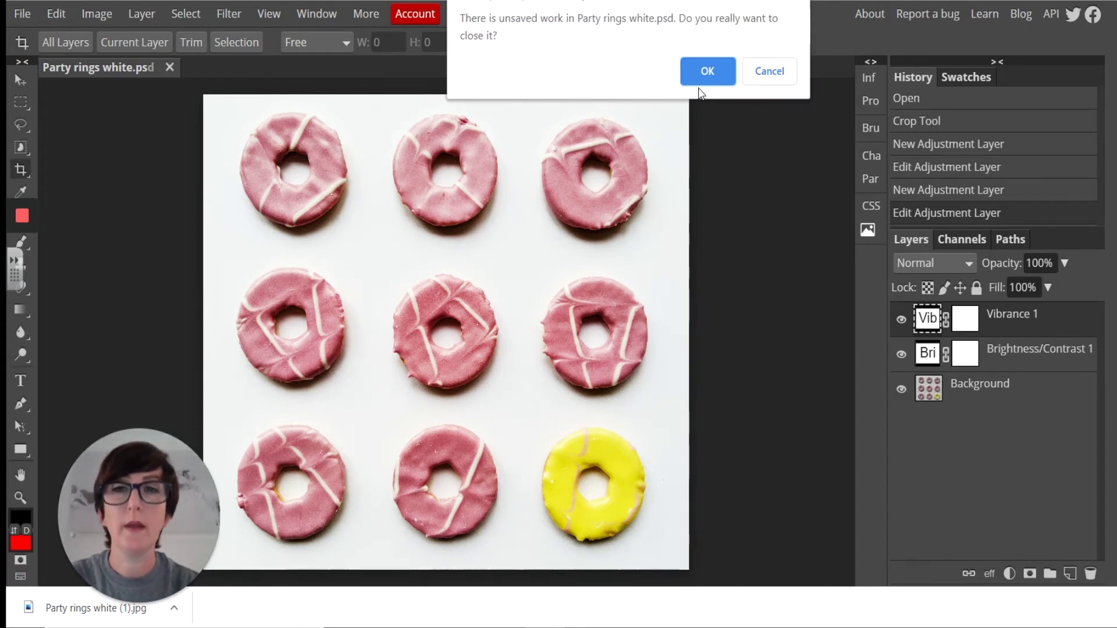
click(708, 72)
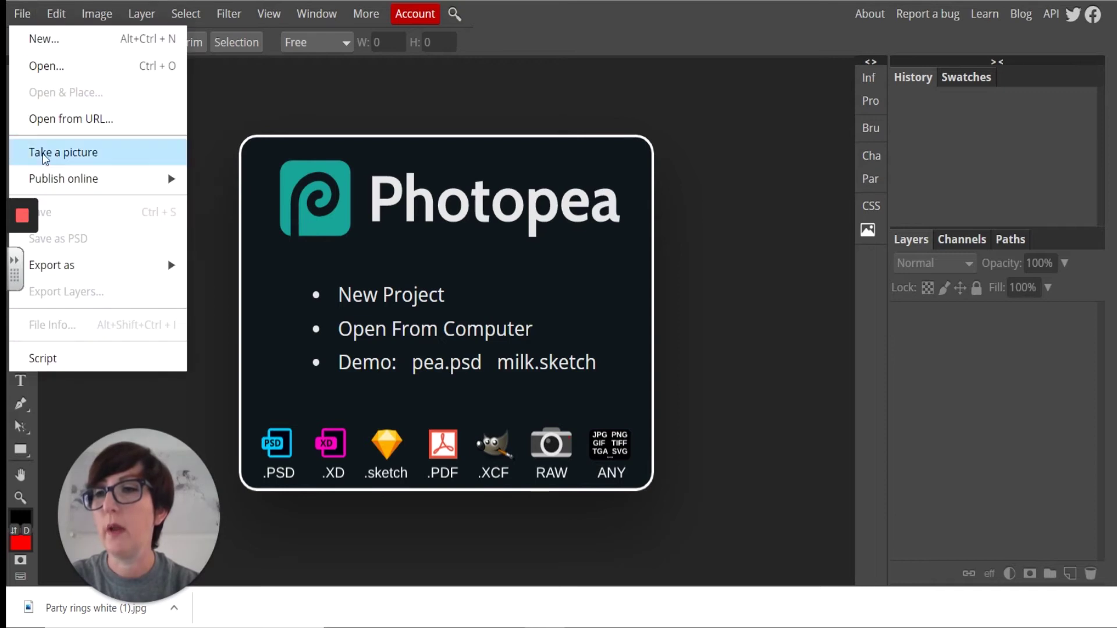
Step: Open the "Paint tubes black" photo and crop it closely around the group of paint tubes
click(45, 66)
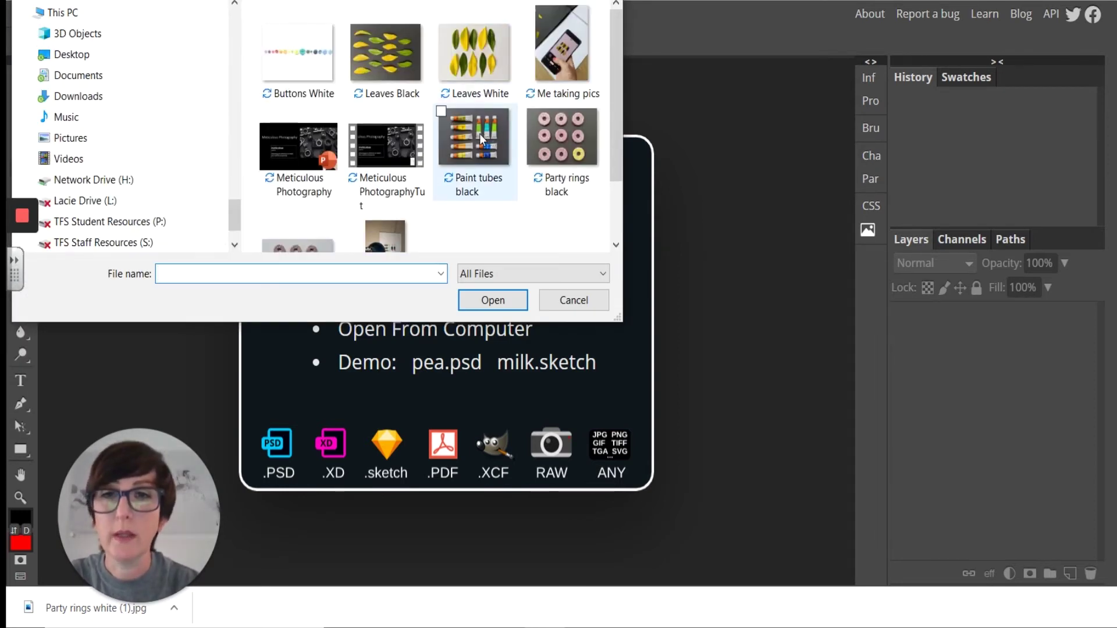
click(479, 134)
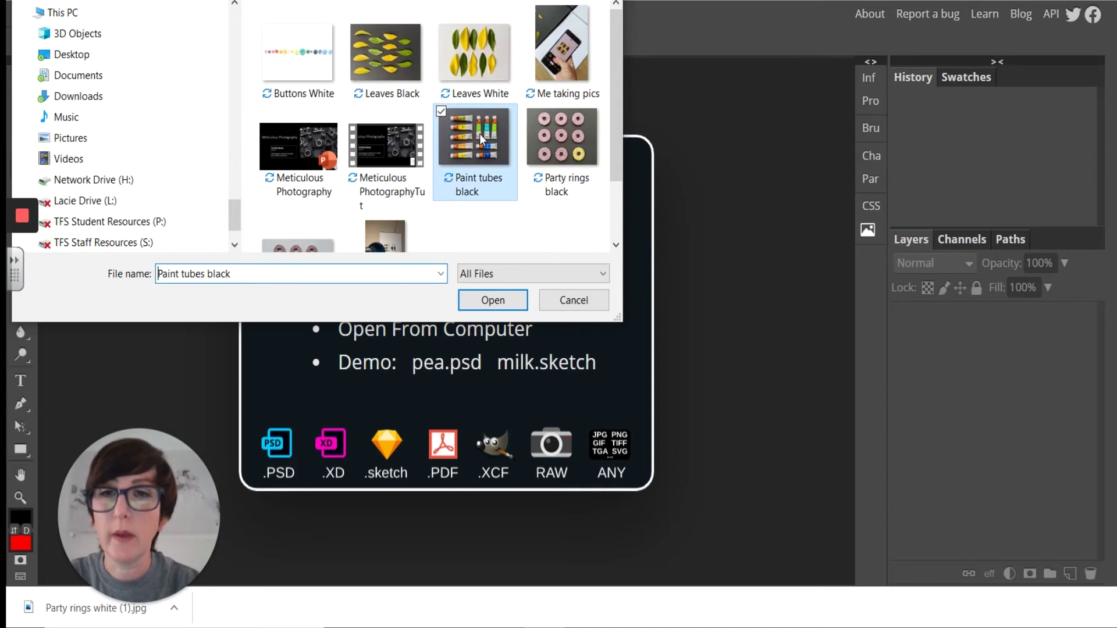
click(494, 309)
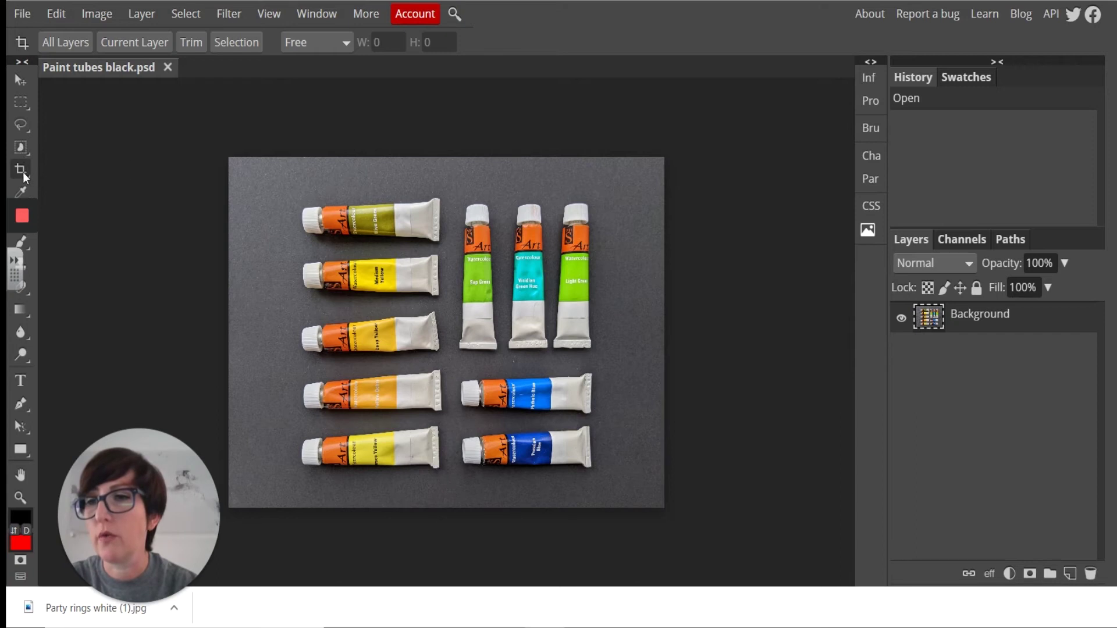
drag(276, 183, 616, 491)
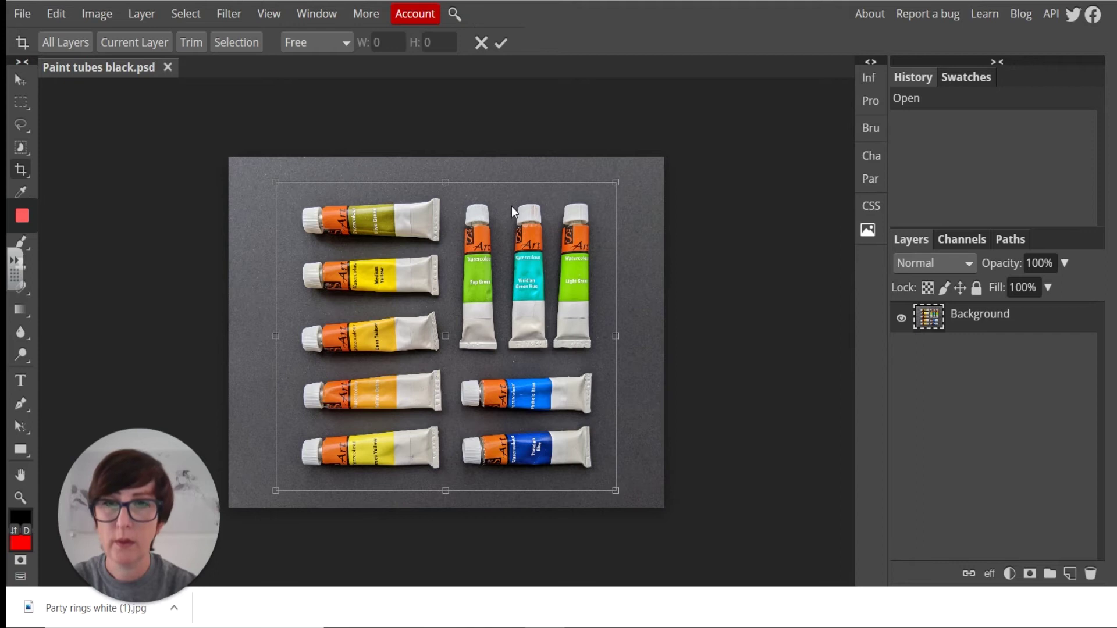
click(504, 40)
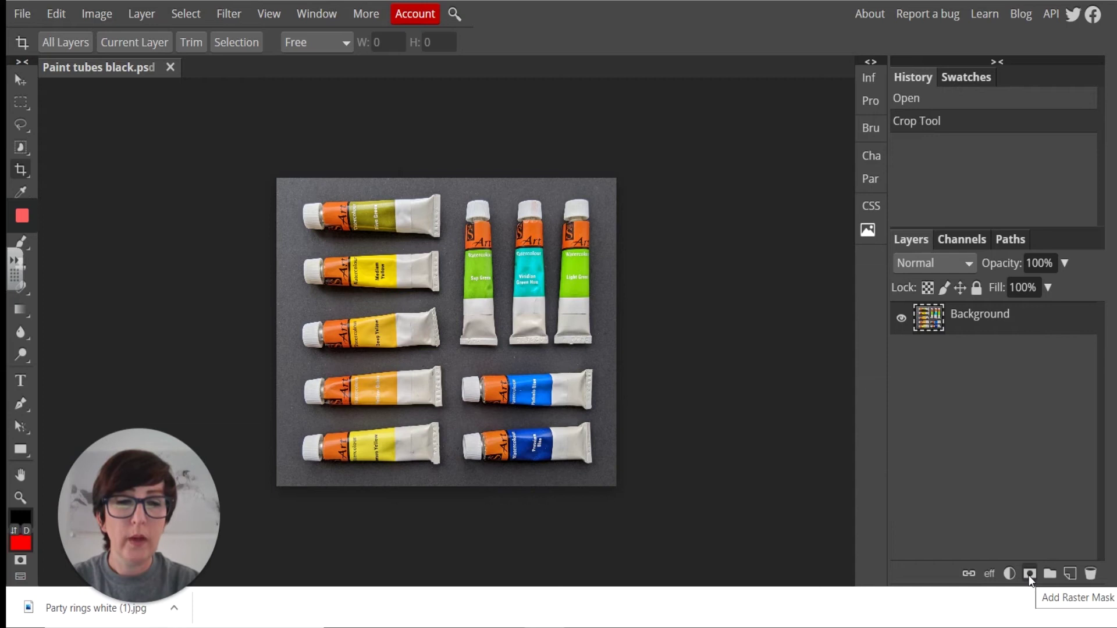
Step: Add a Brightness/Contrast adjustment layer above the paint tubes photo with brightness -47 and contrast 53
click(1010, 575)
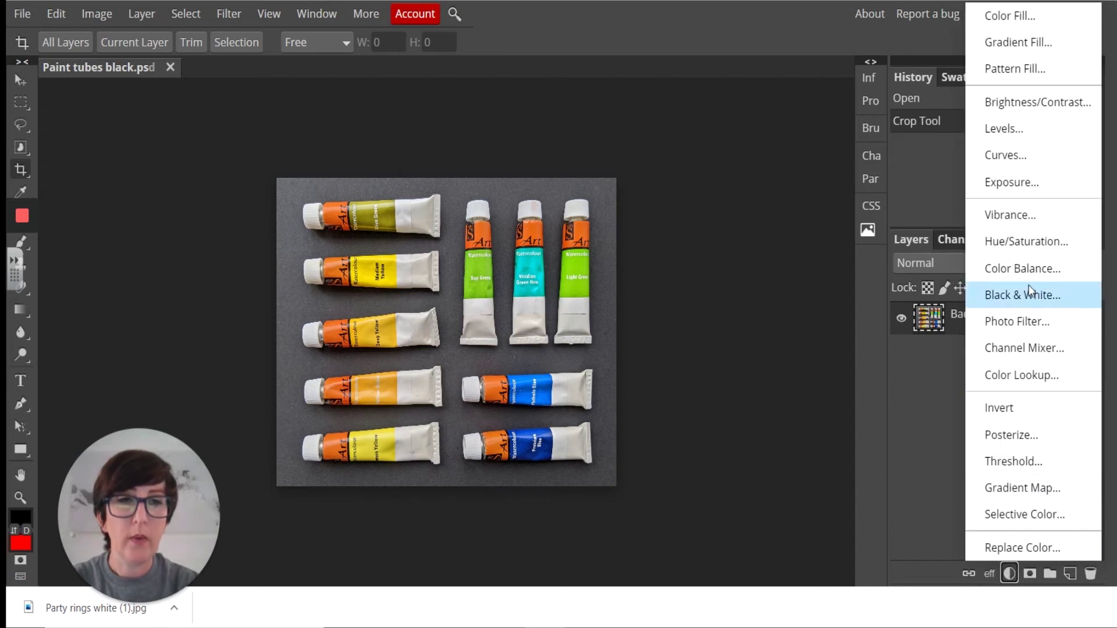
click(1009, 99)
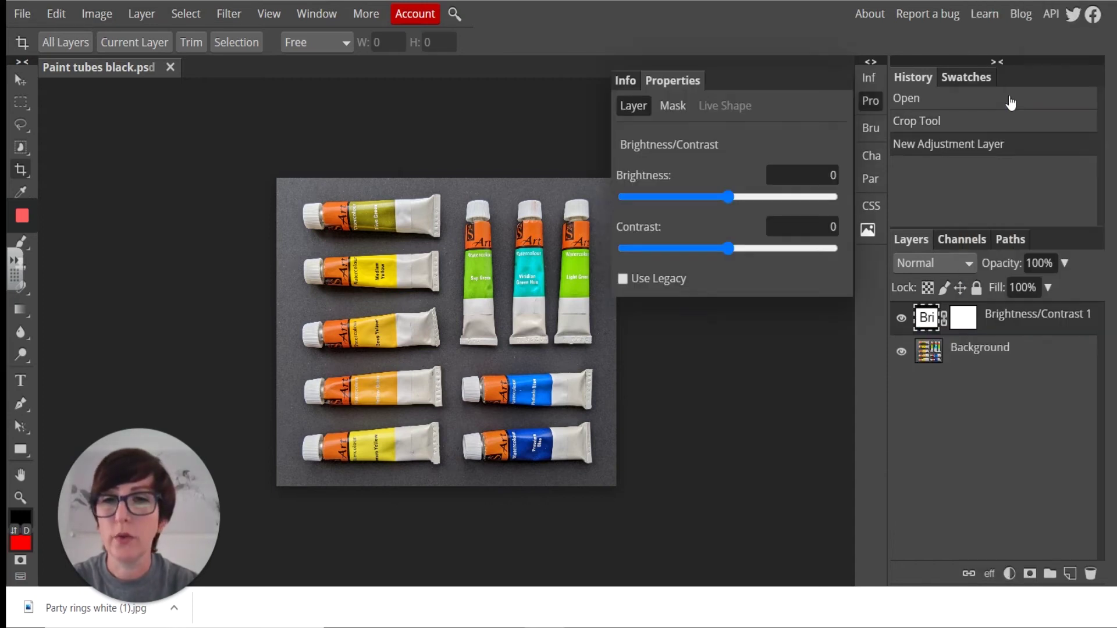
mouse_move(728, 198)
mouse_down()
mouse_move(837, 205)
mouse_move(741, 198)
mouse_up()
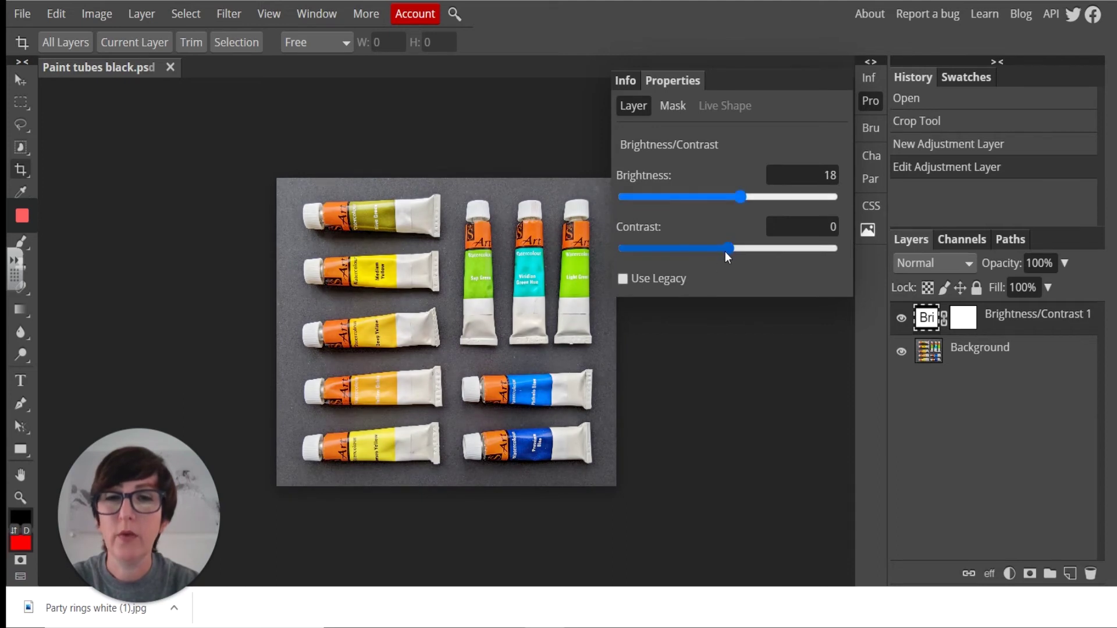
drag(727, 251, 783, 255)
drag(744, 196, 703, 191)
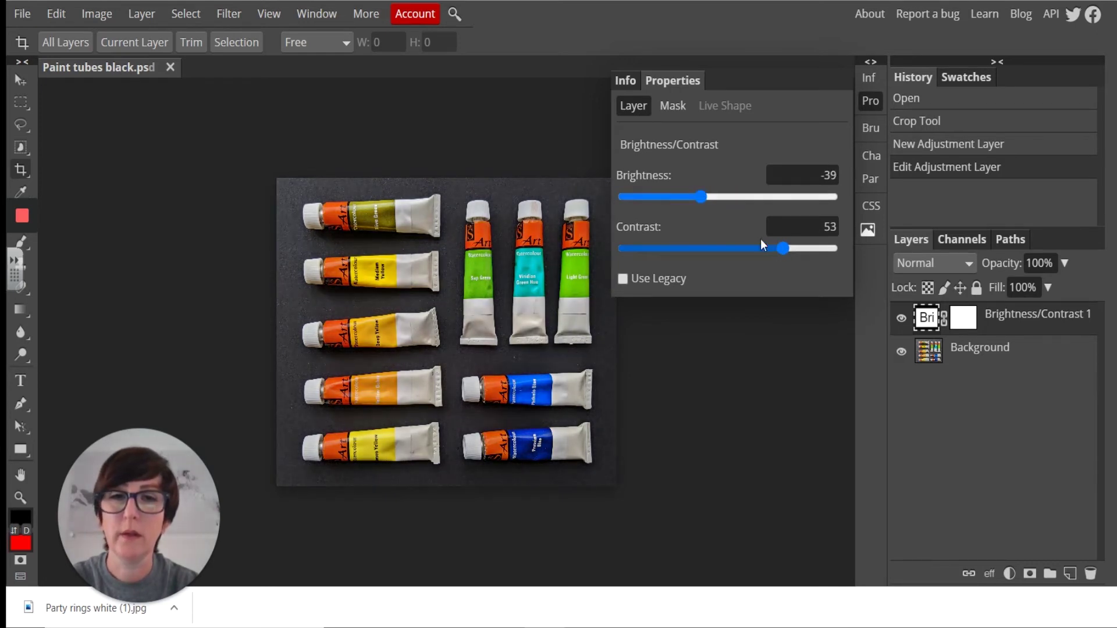
drag(701, 196, 697, 196)
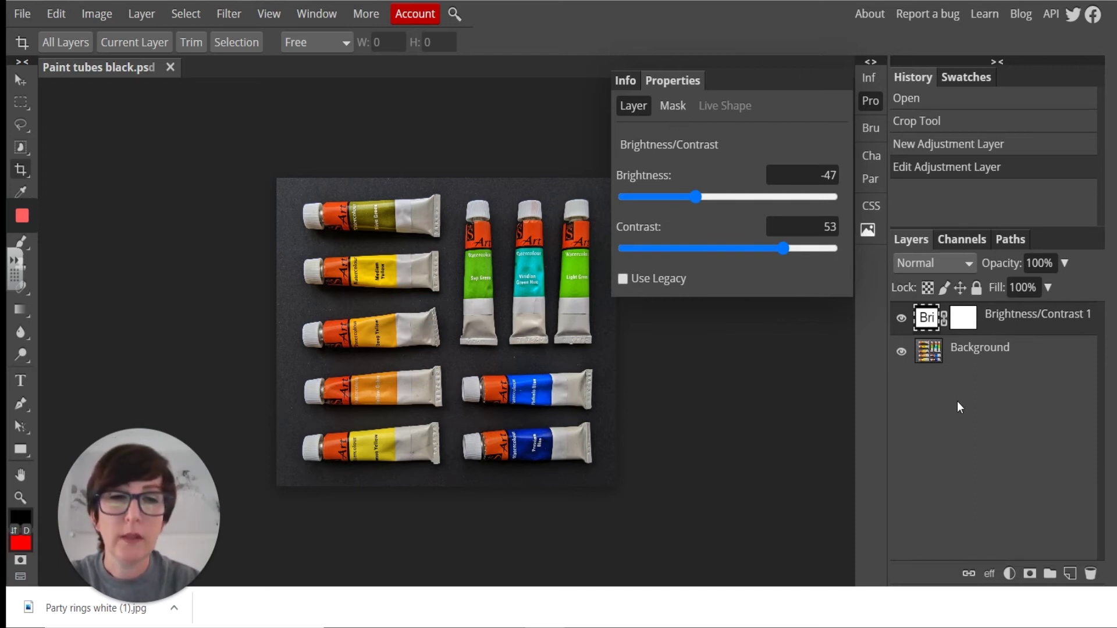
click(871, 102)
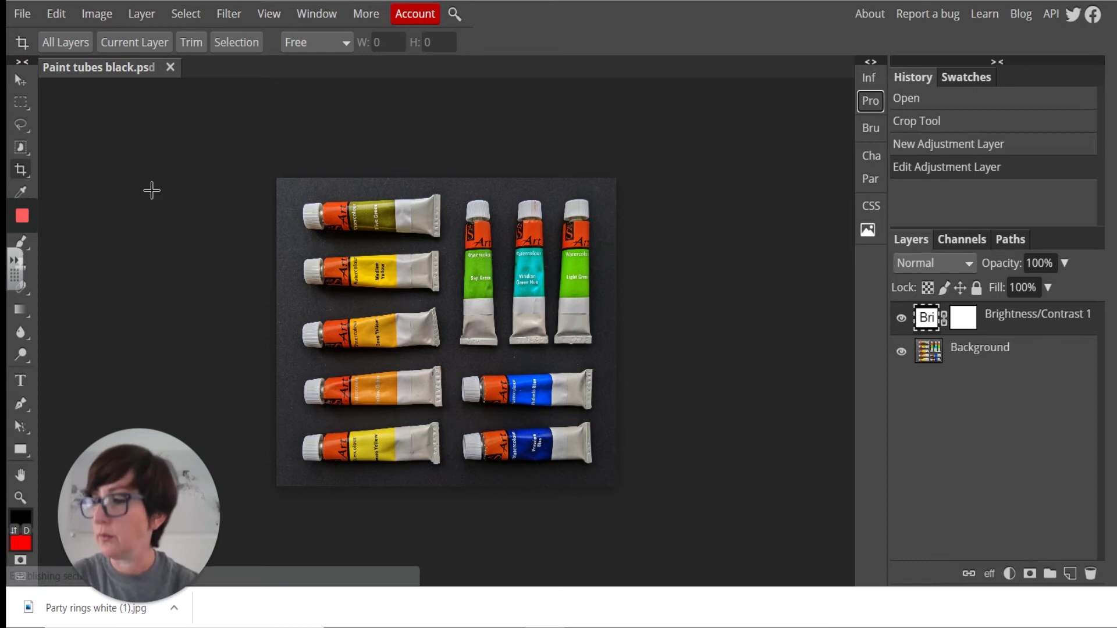
Step: Activate the Burn tool with a soft brush at 0% hardness and 122 px size
click(25, 358)
right_click(24, 358)
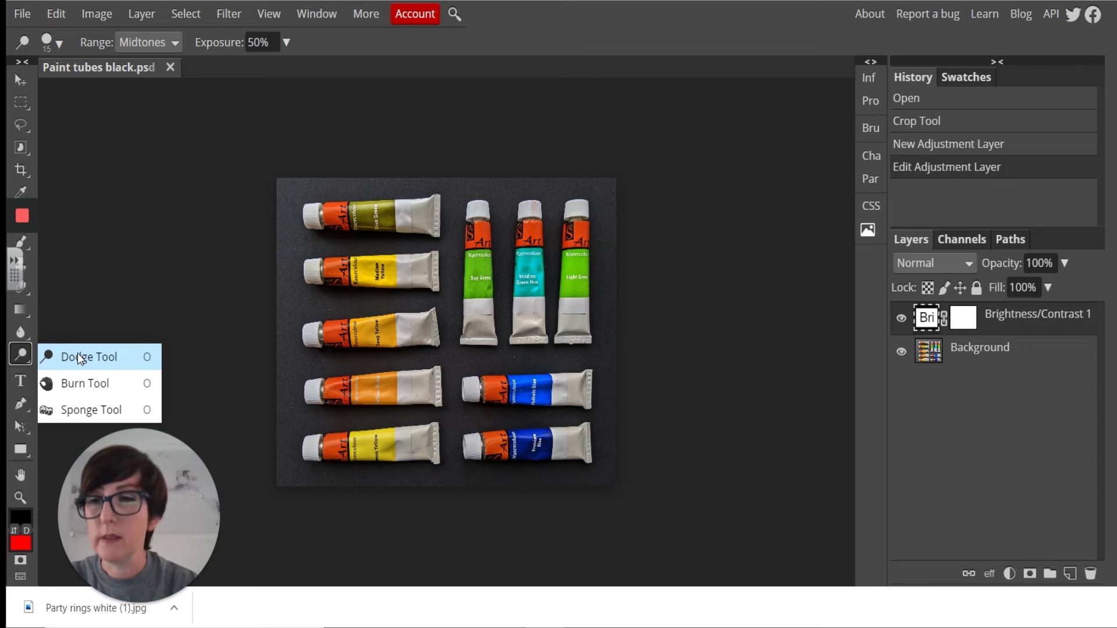
click(78, 387)
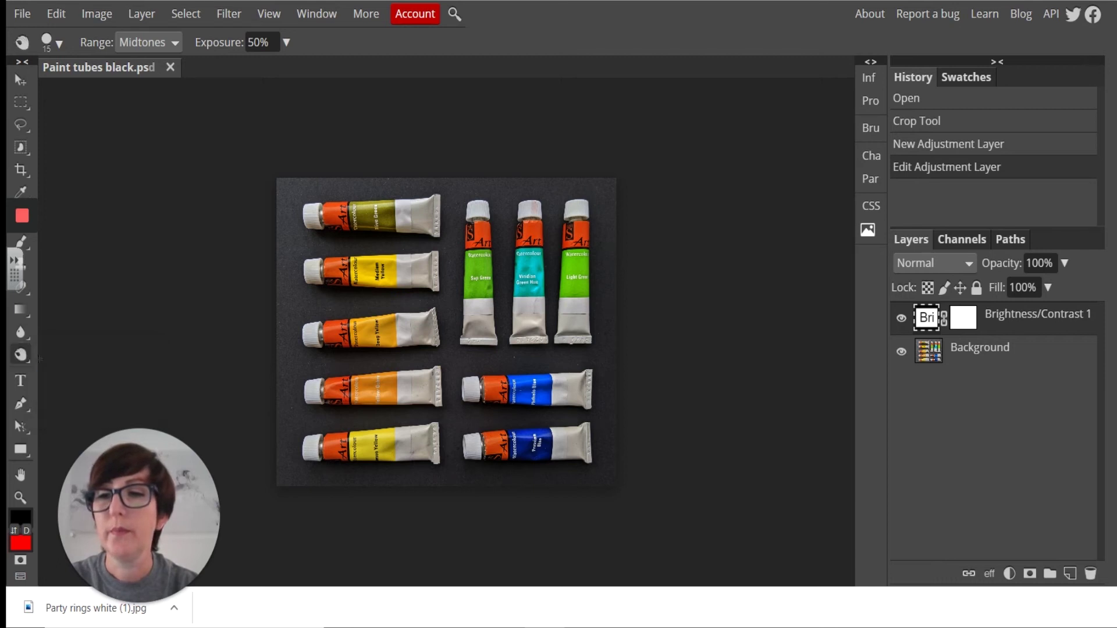
click(59, 44)
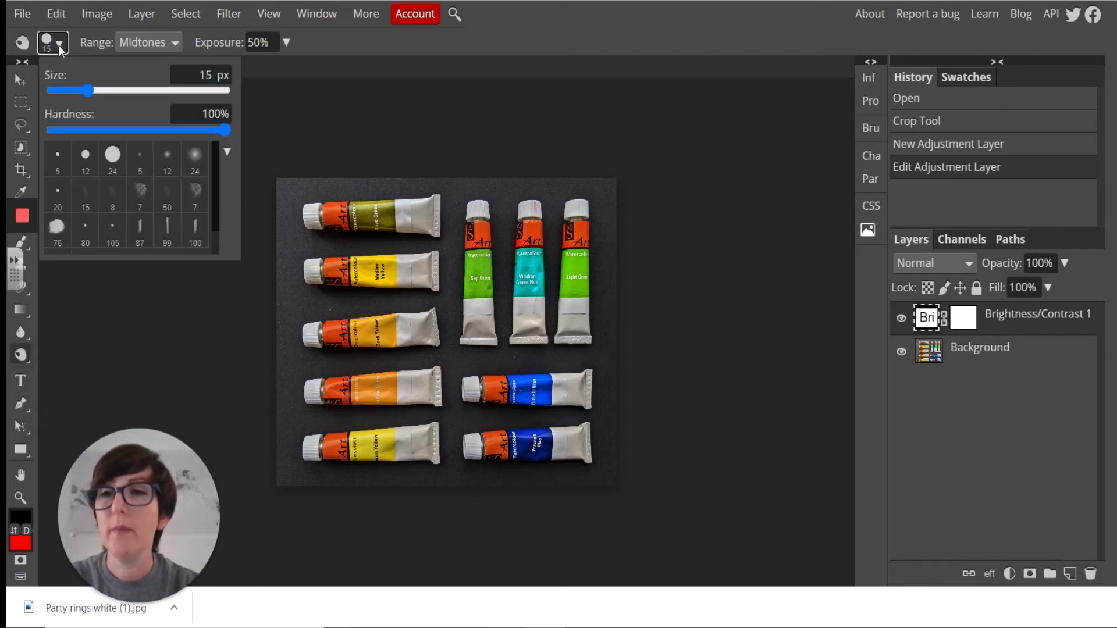
drag(226, 129, 23, 135)
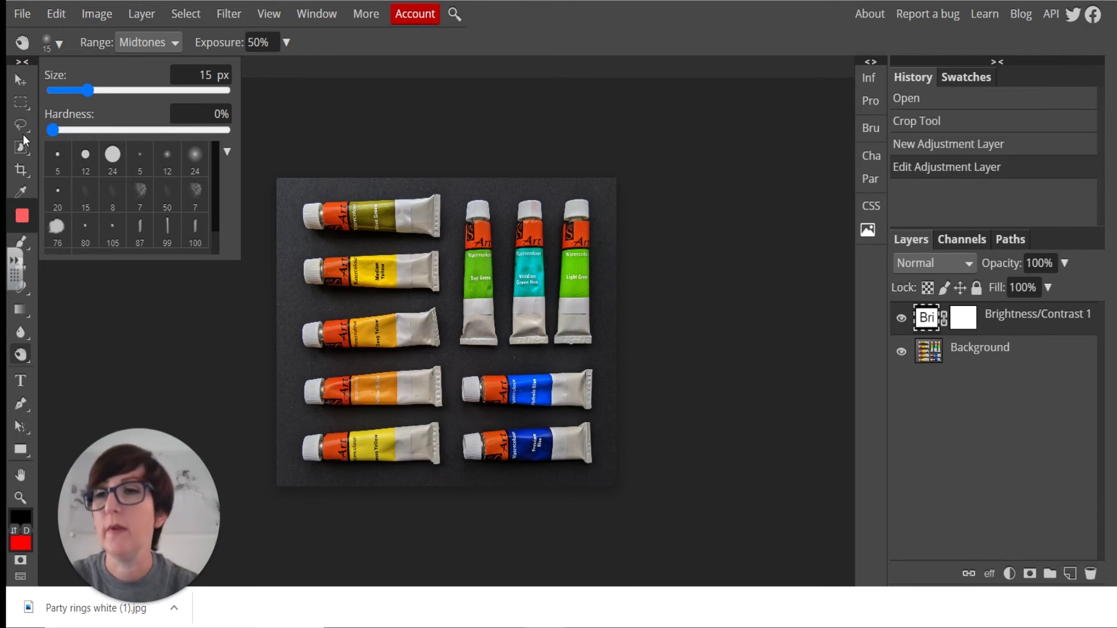
drag(88, 90, 131, 96)
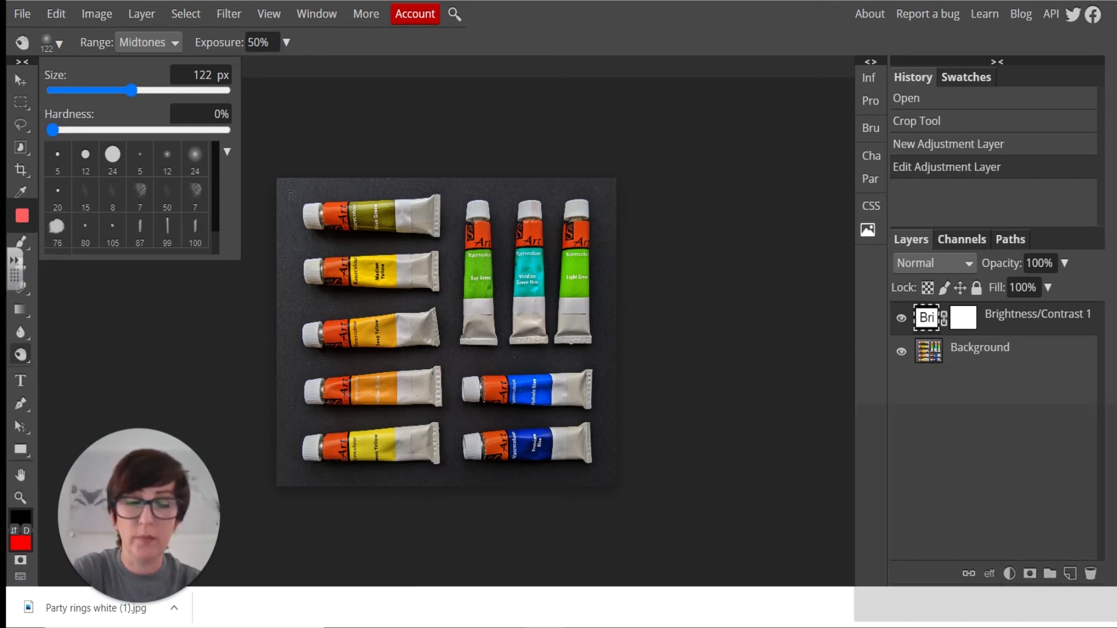
Step: Enlarge the Burn tool's brush to 1000 px
key(bracketright)
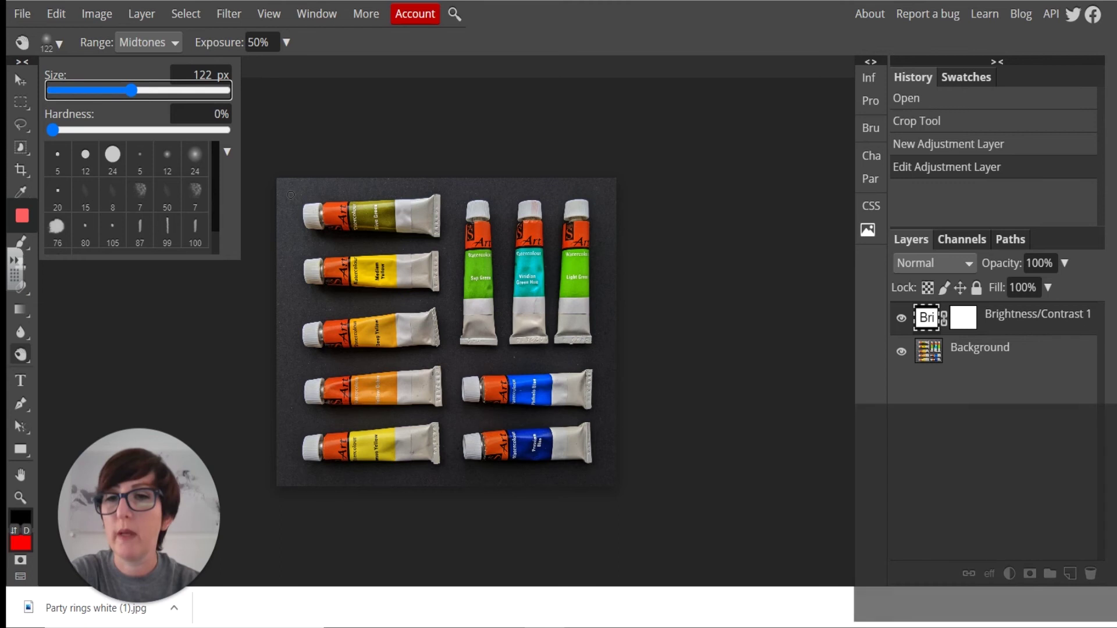
click(290, 194)
key(bracketright)
key(bracketright)
key(bracketright)
key(bracketright)
key(bracketright)
key(bracketright)
key(bracketright)
key(bracketright)
key(bracketright)
key(bracketright)
key(bracketright)
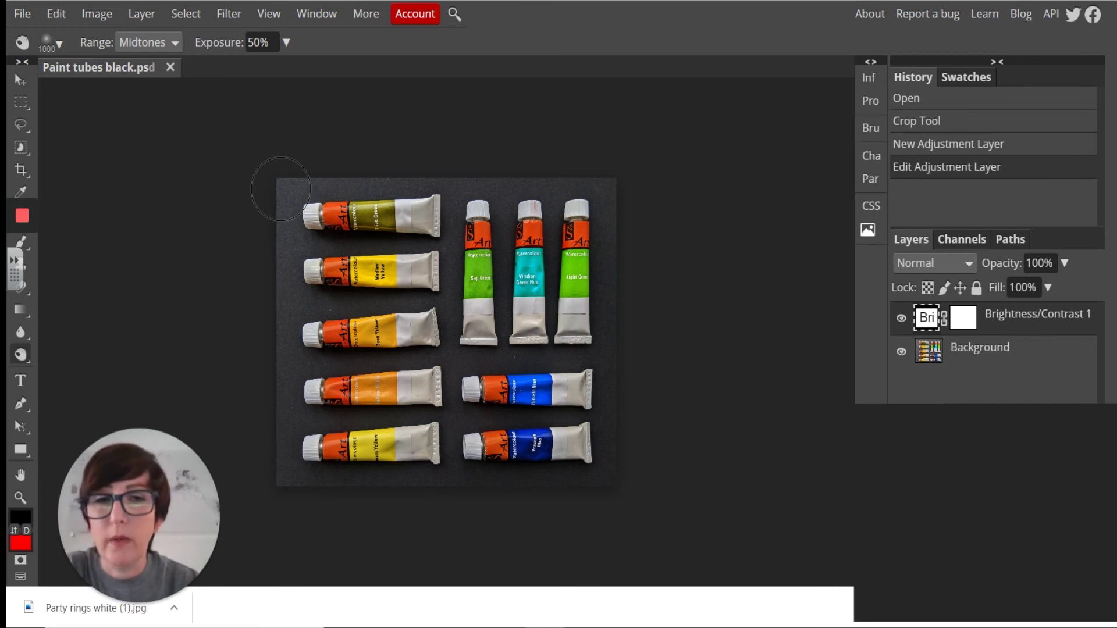
Step: Try to burn the upper-left corner of the photo with the Brightness/Contrast adjustment layer active
click(282, 190)
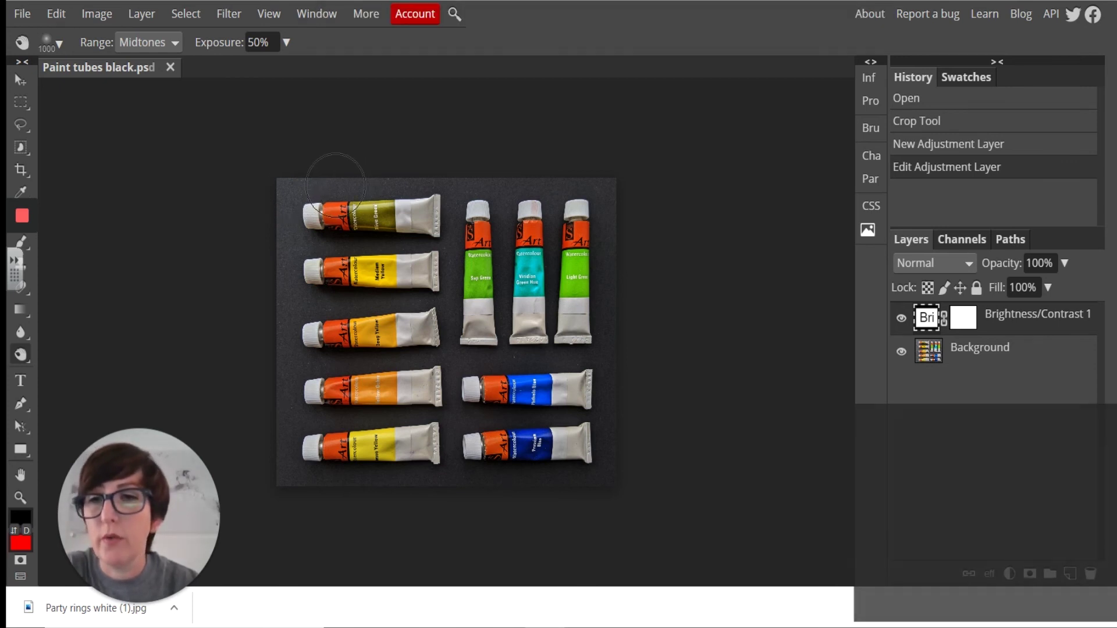
click(261, 186)
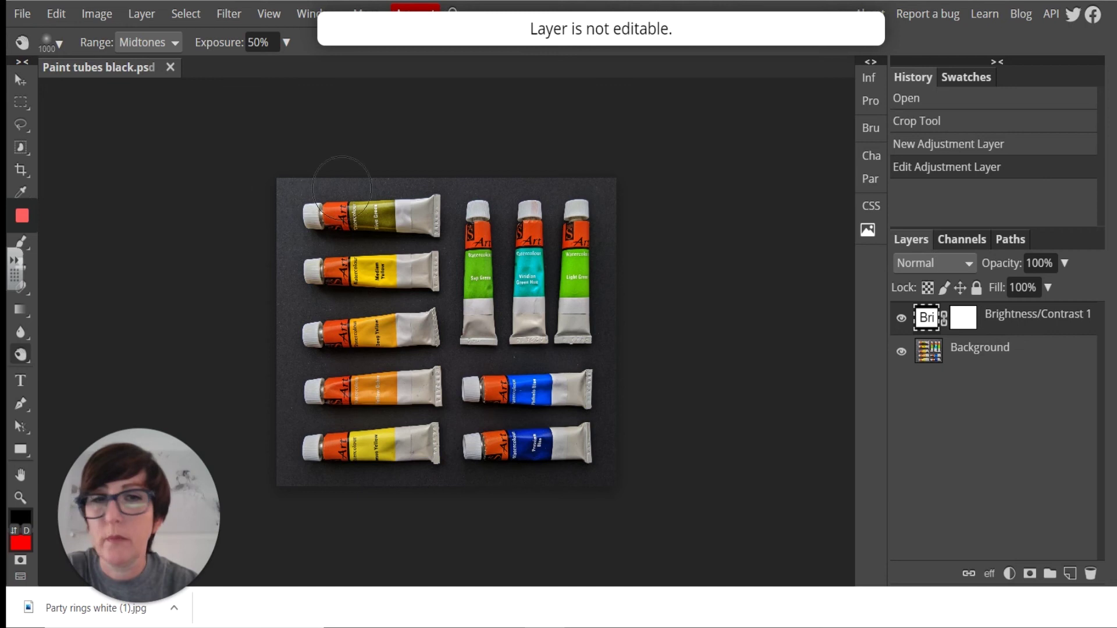
click(288, 177)
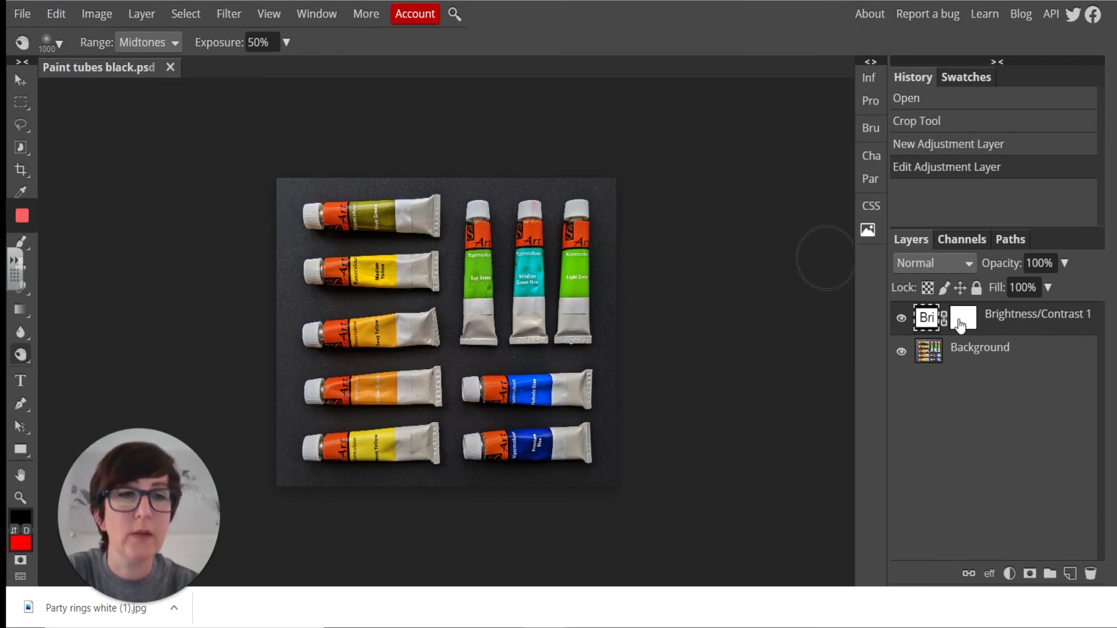
Step: On the Background layer, burn the dark backdrop along the photo's edges around the paint tubes, at midtones and 50% exposure
click(978, 355)
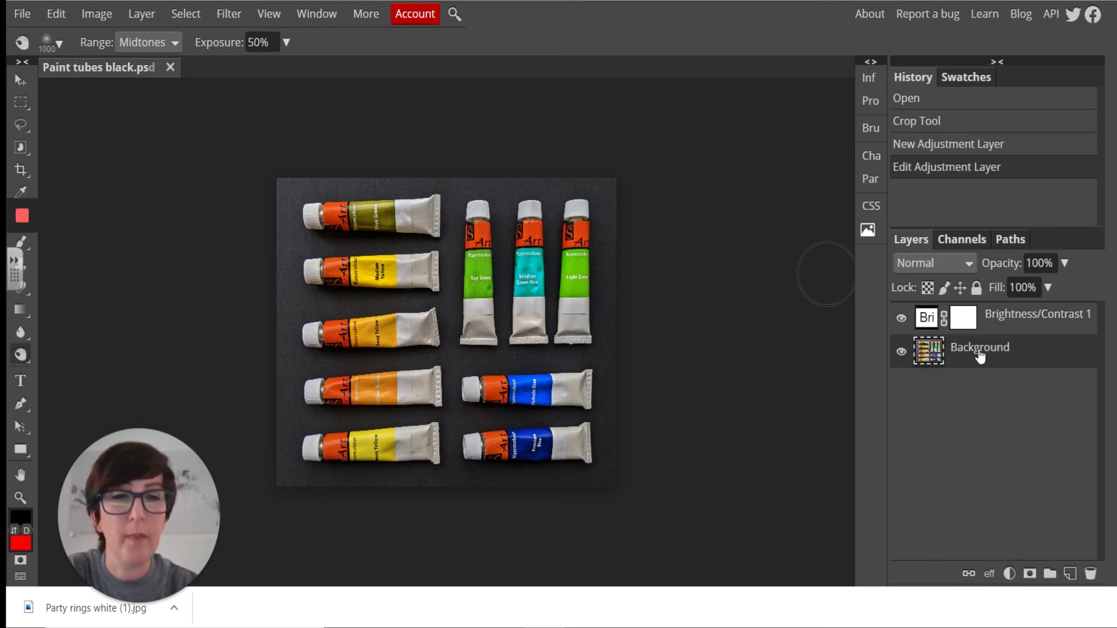
double_click(980, 349)
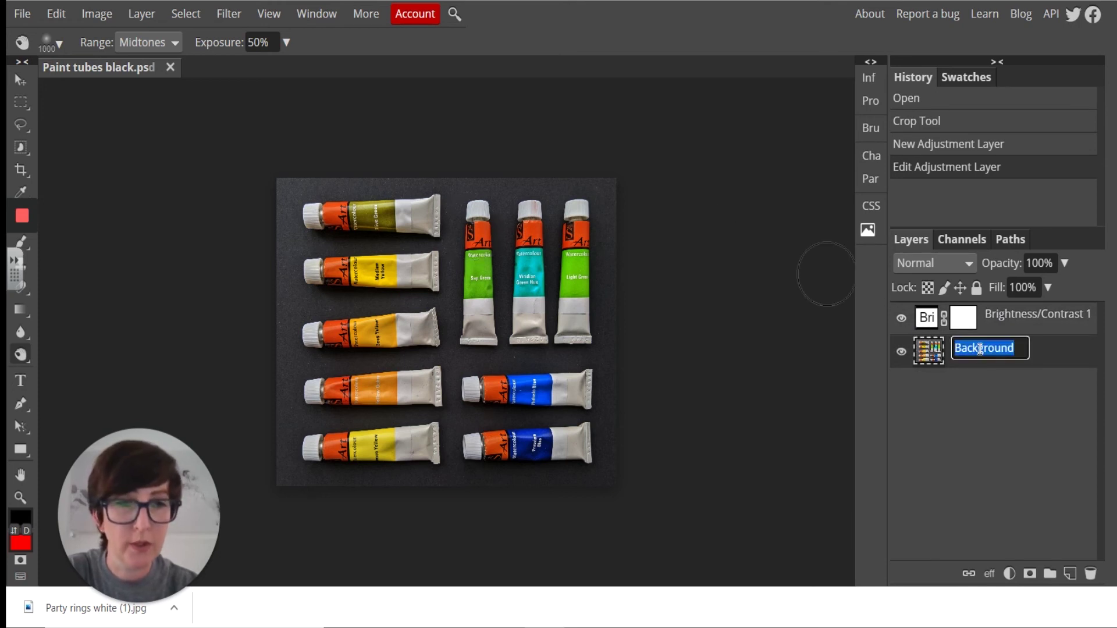
click(1057, 364)
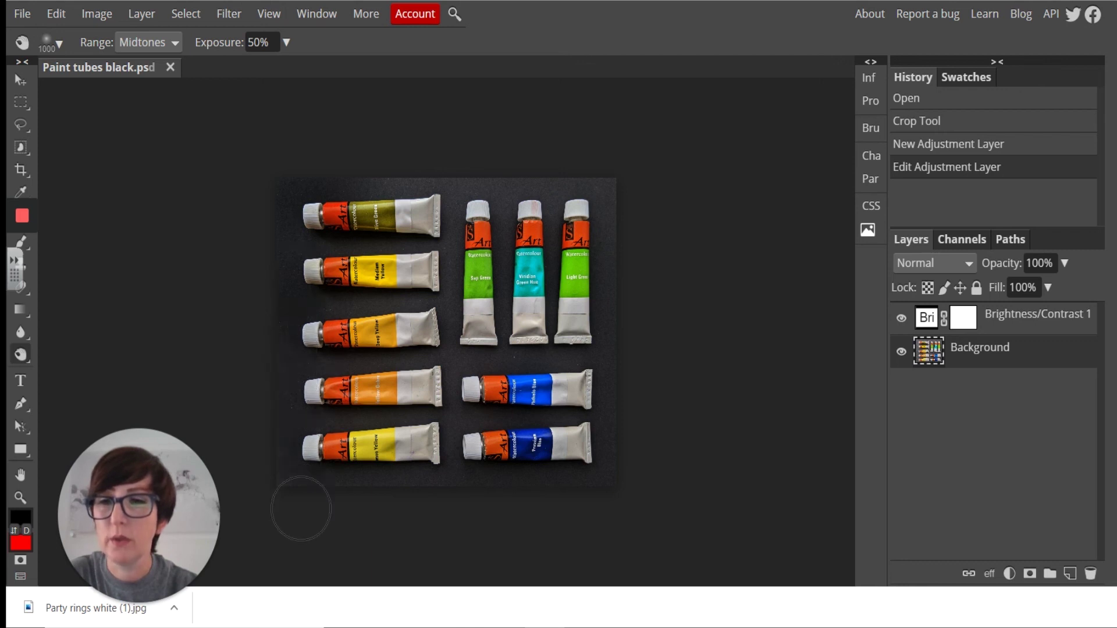
drag(299, 472, 299, 476)
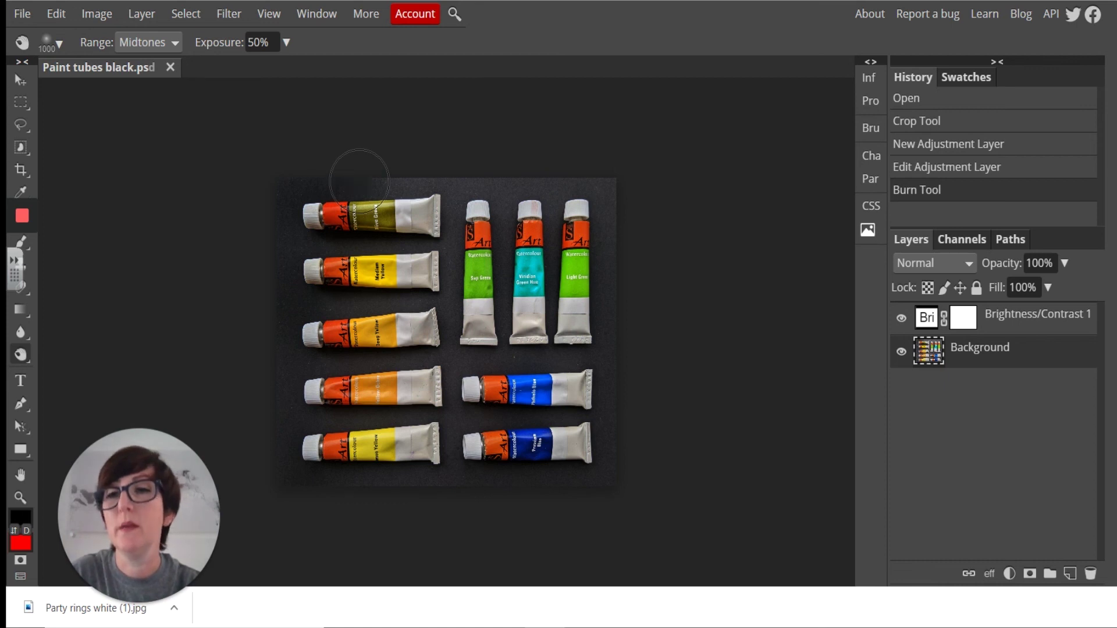
drag(219, 179, 320, 188)
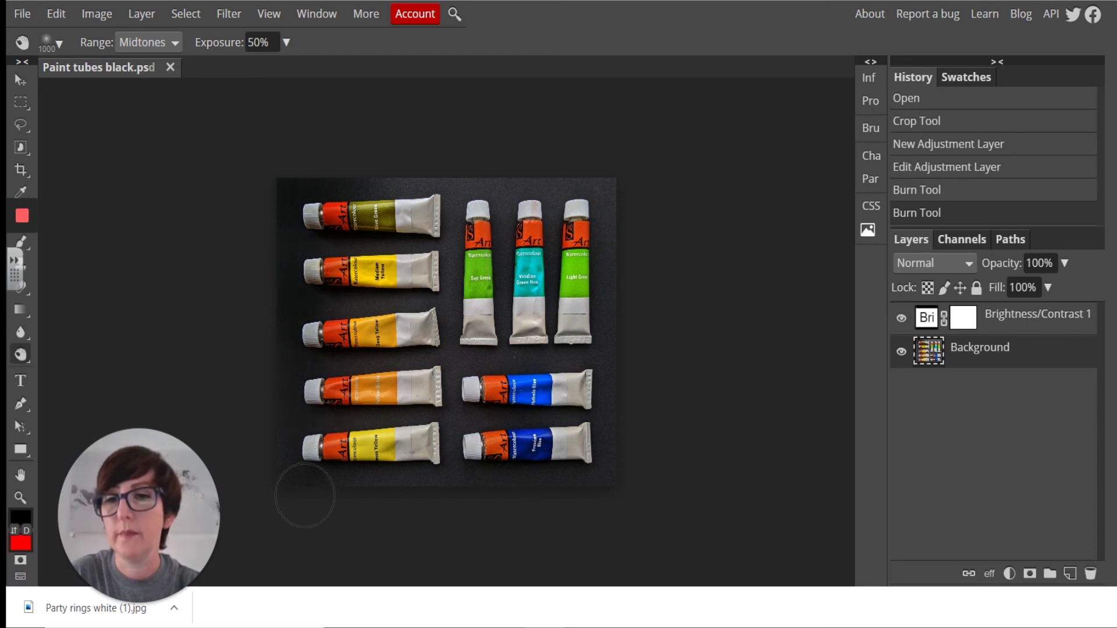
drag(304, 496, 290, 573)
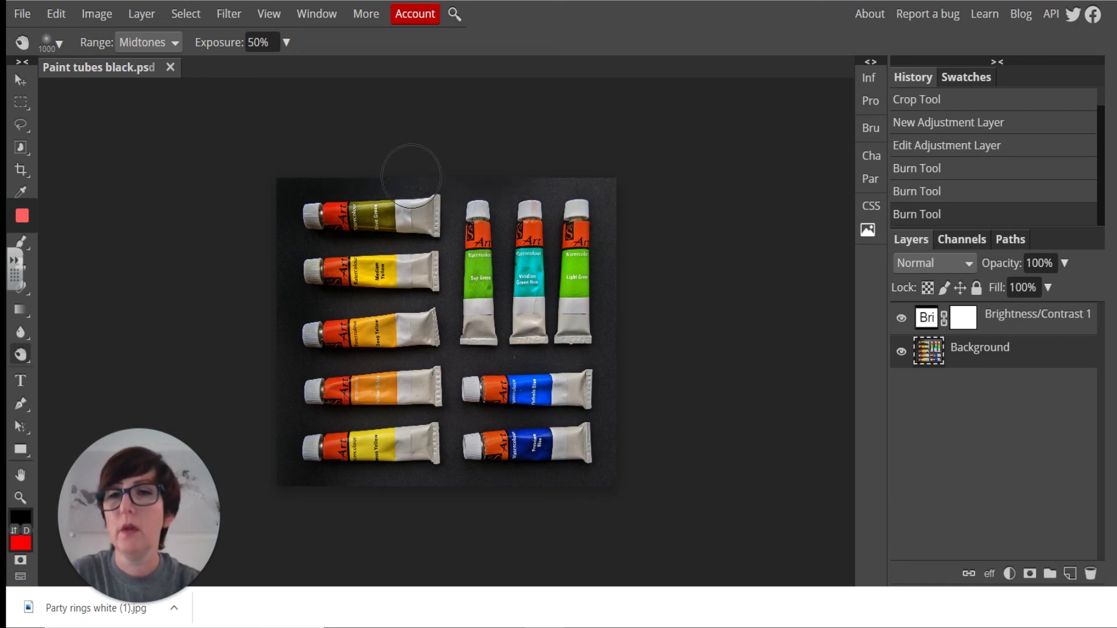
click(387, 179)
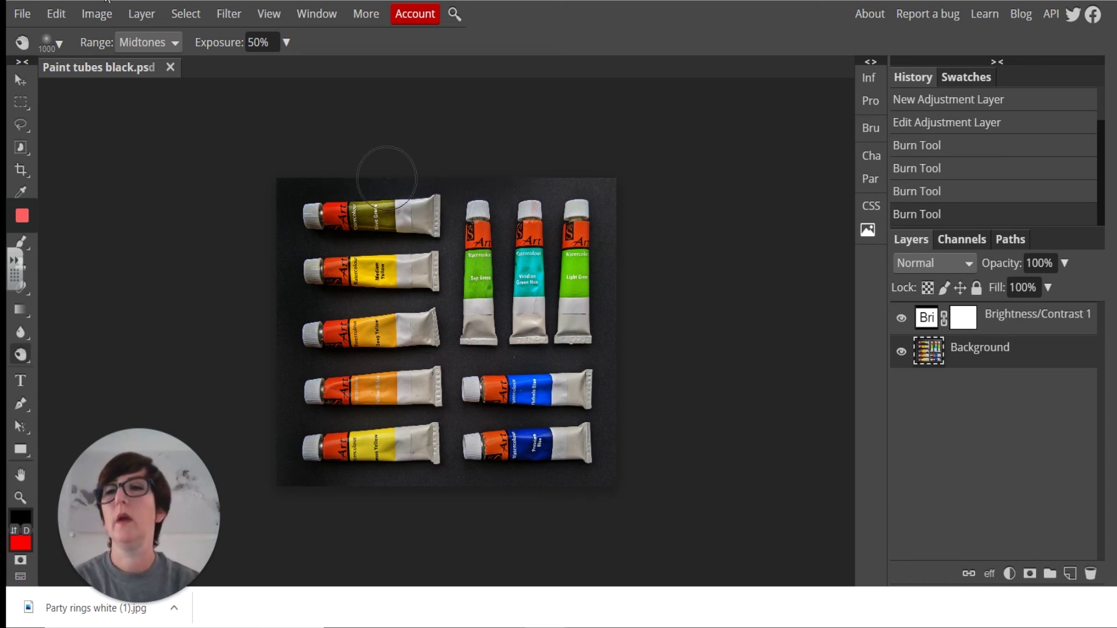
click(22, 14)
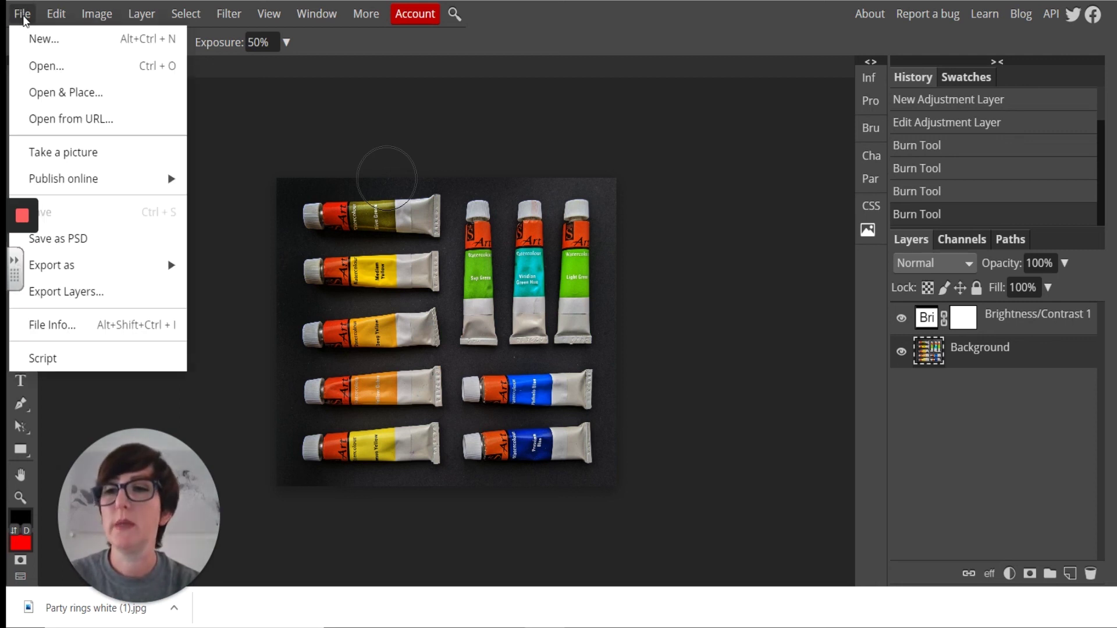
mouse_move(93, 271)
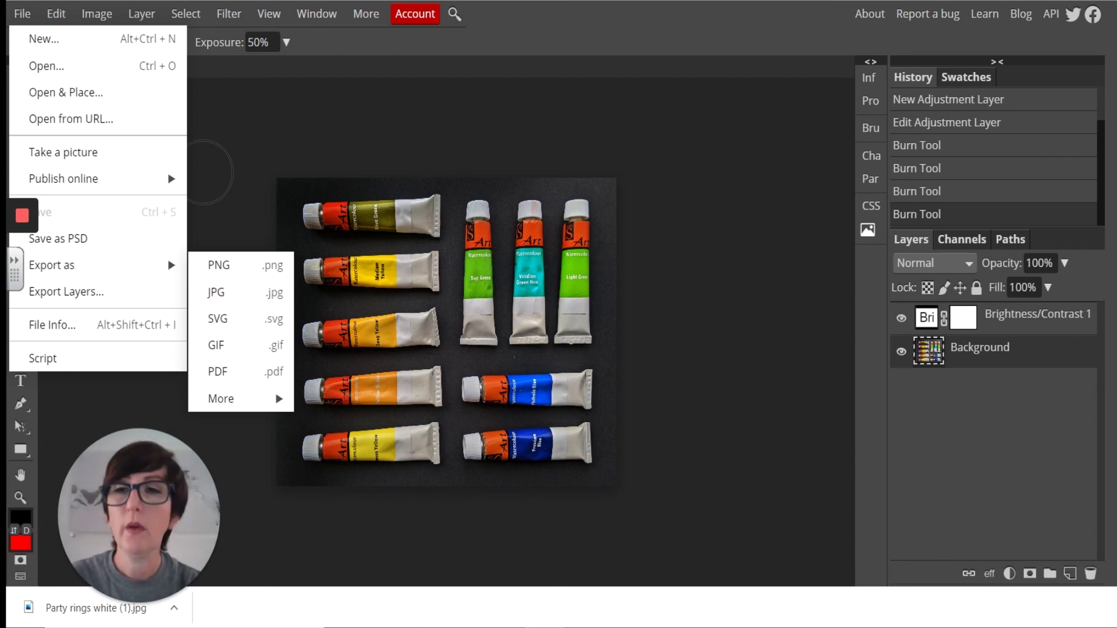
click(258, 127)
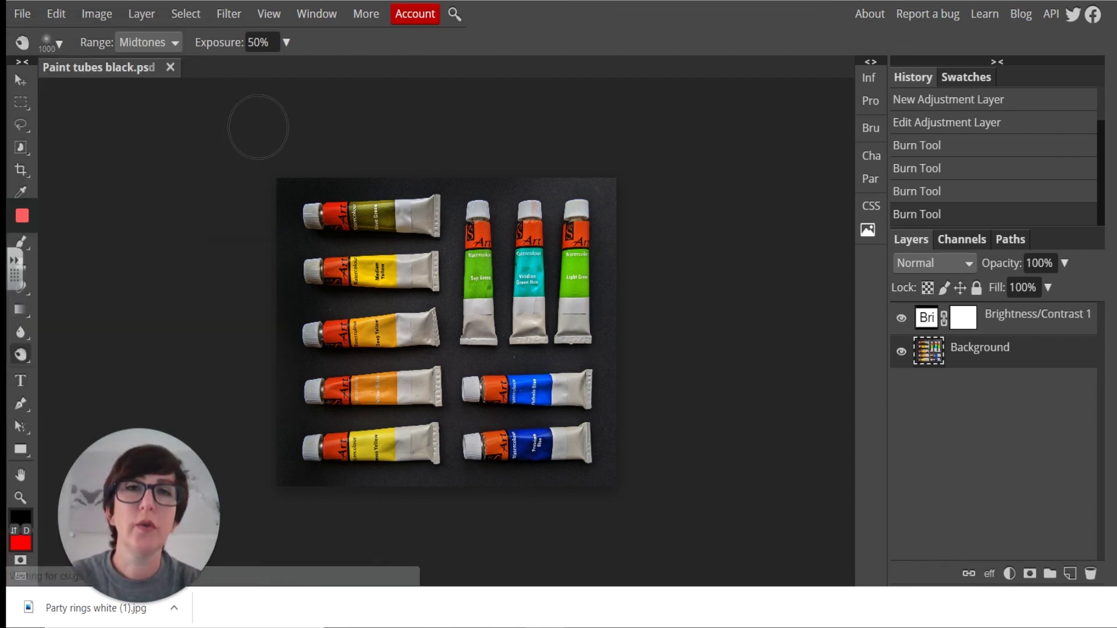